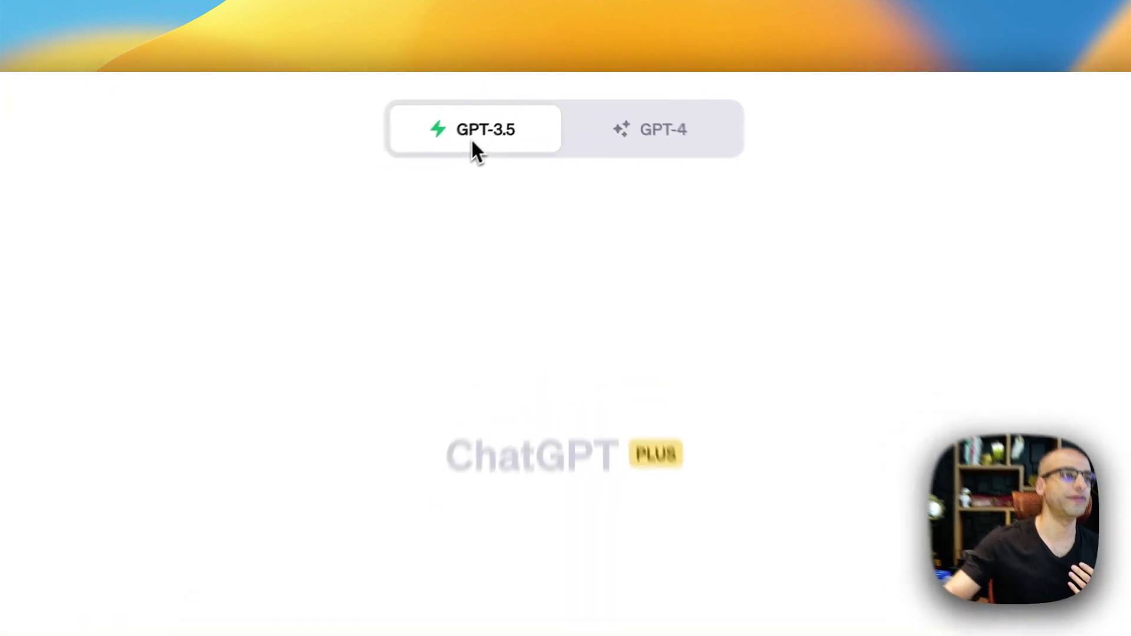
- Prompt GPT-3.5 for an email offering the contact at Bob's Barbeque, Inc. the new IRS audit protection service and a call next week, including the calendar link
mouse_move(511, 118)
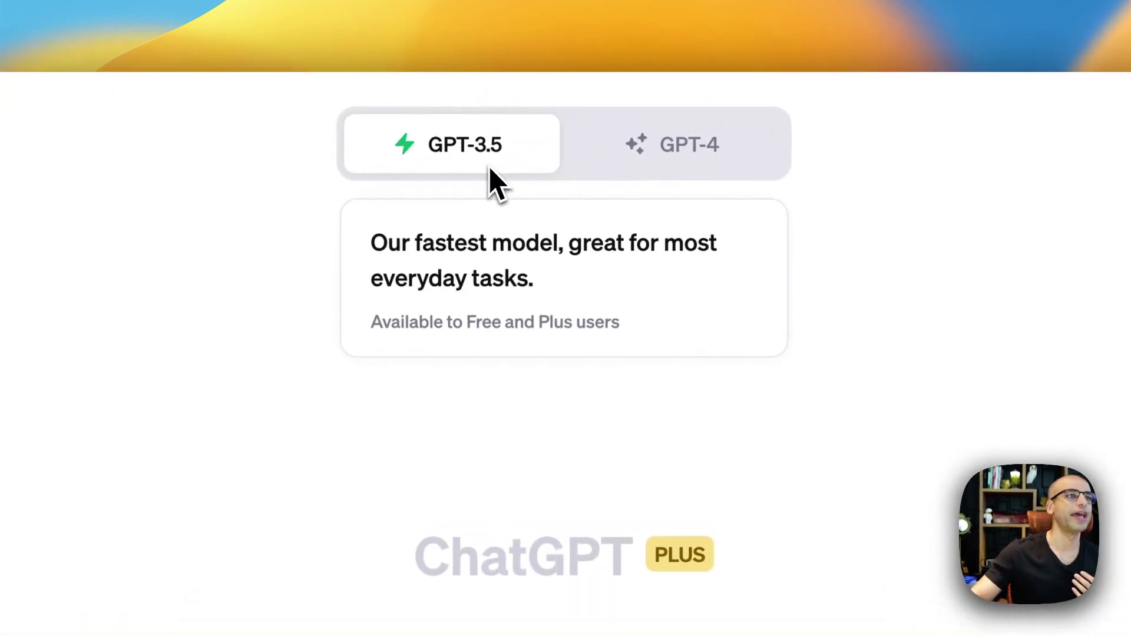
mouse_move(647, 174)
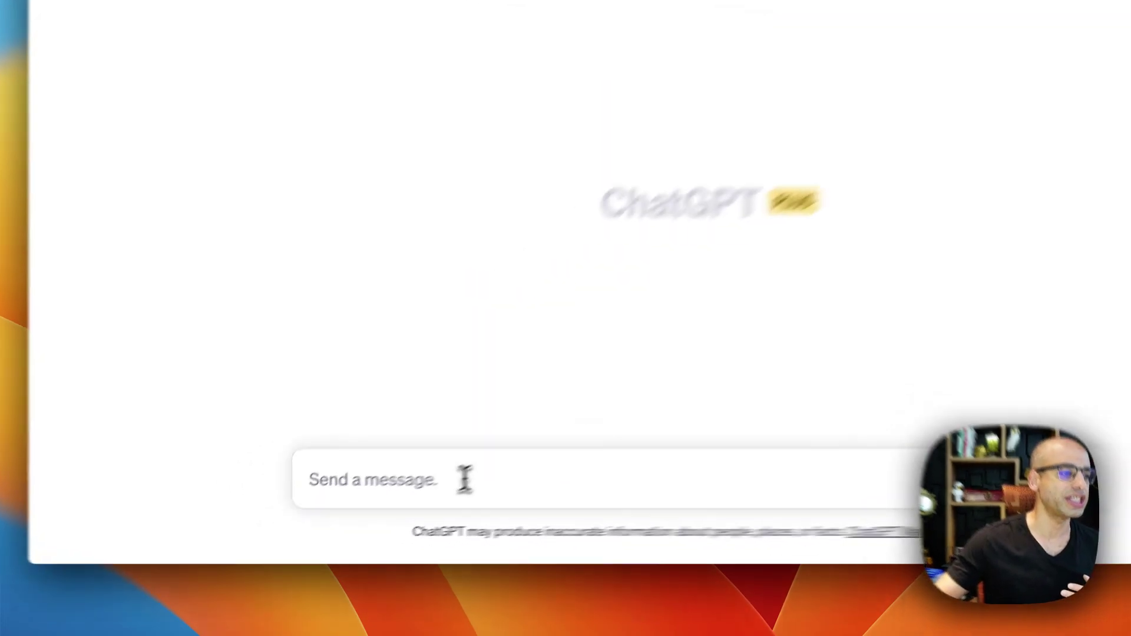
left_click(394, 508)
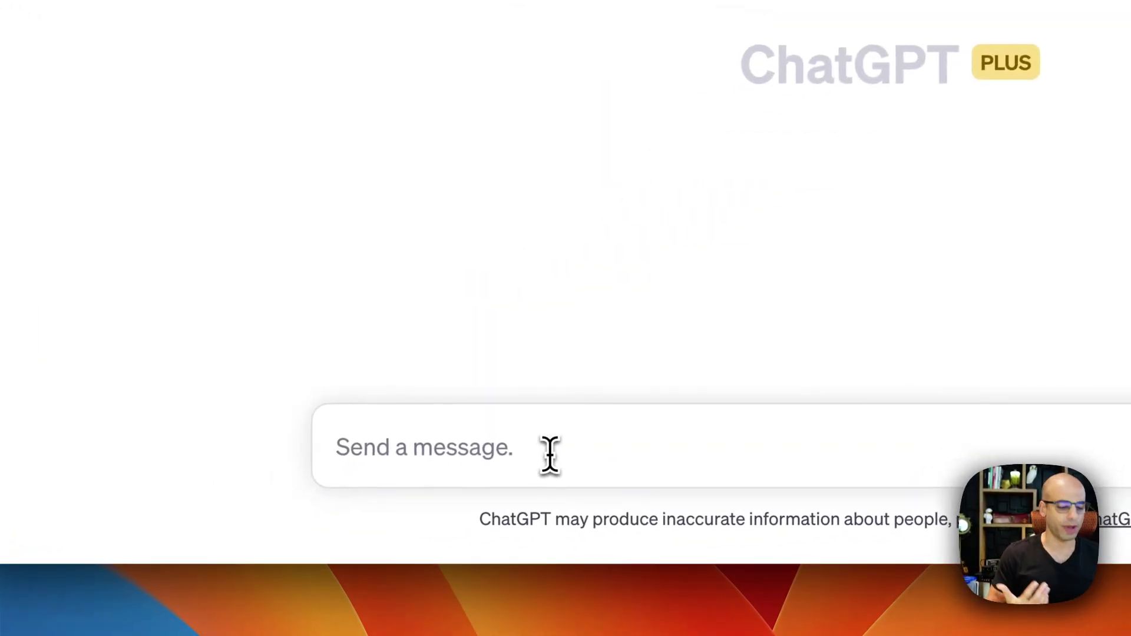
type("Write an email to Bob at Bob's Barbeque, Inc. letting him know that I have a new IRS audit protection service that I'm offering to tax clients like him and I'd like to set up a call anytime next week and include my calendar link.")
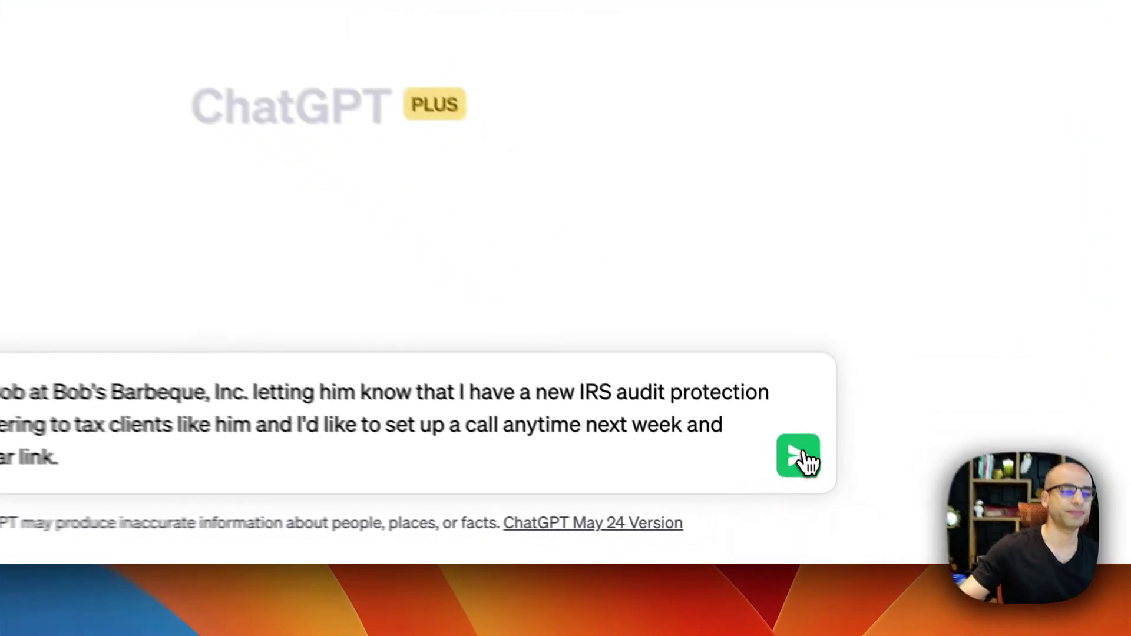
left_click(821, 505)
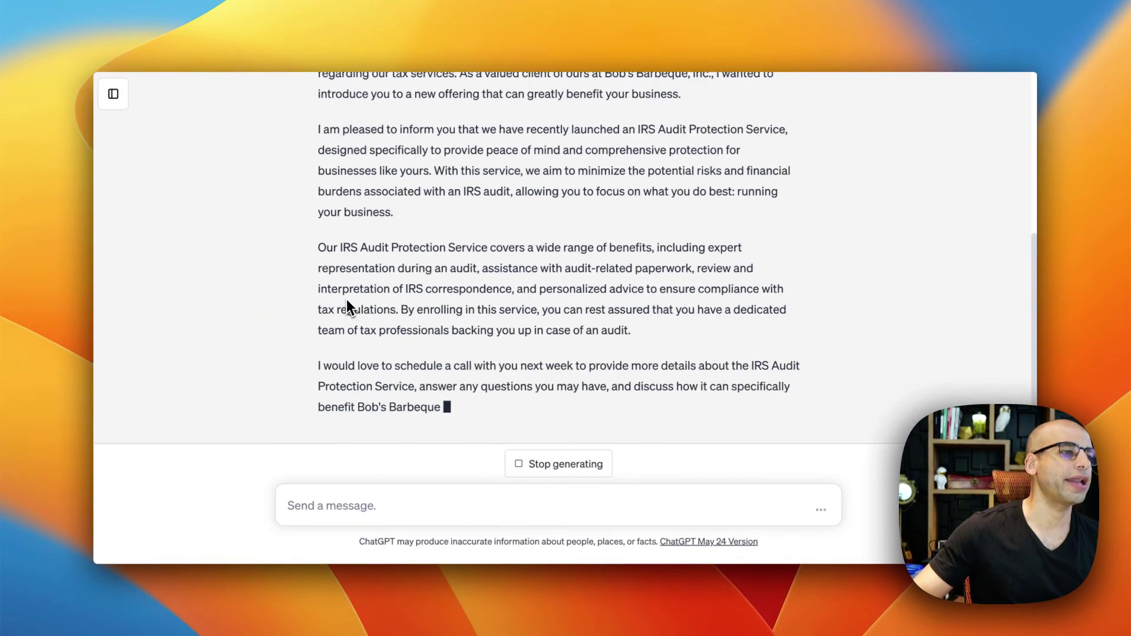
- Skim the generated email, then read its opening paragraph and the introduction of the IRS Audit Protection Service
scroll(345, 298, "up", 5)
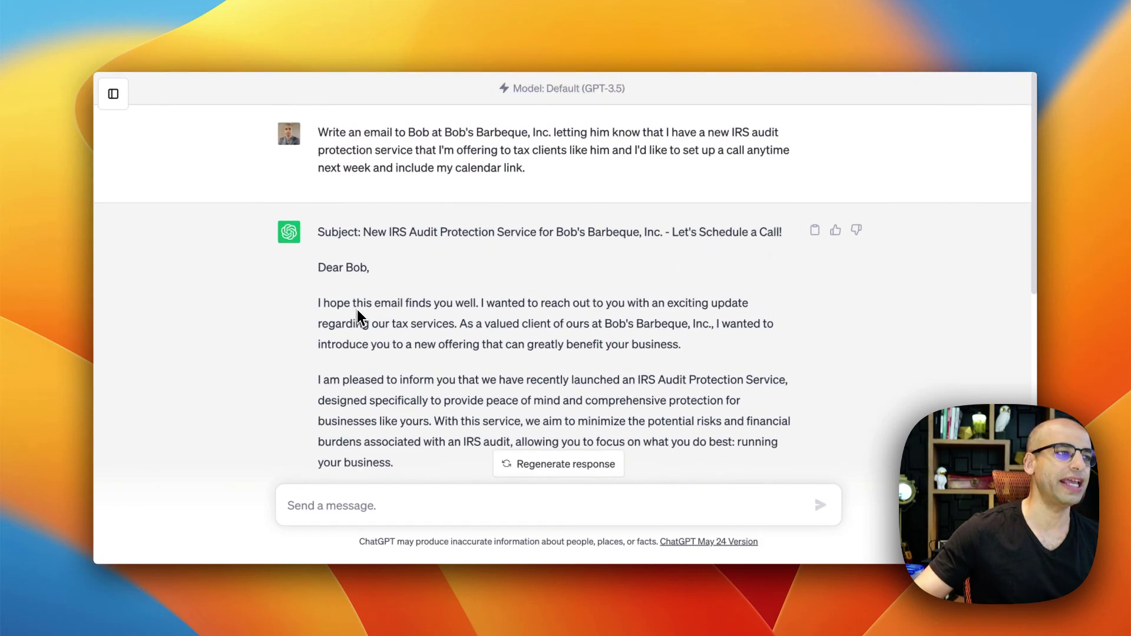
scroll(356, 309, "down", 5)
scroll(357, 311, "down", 1)
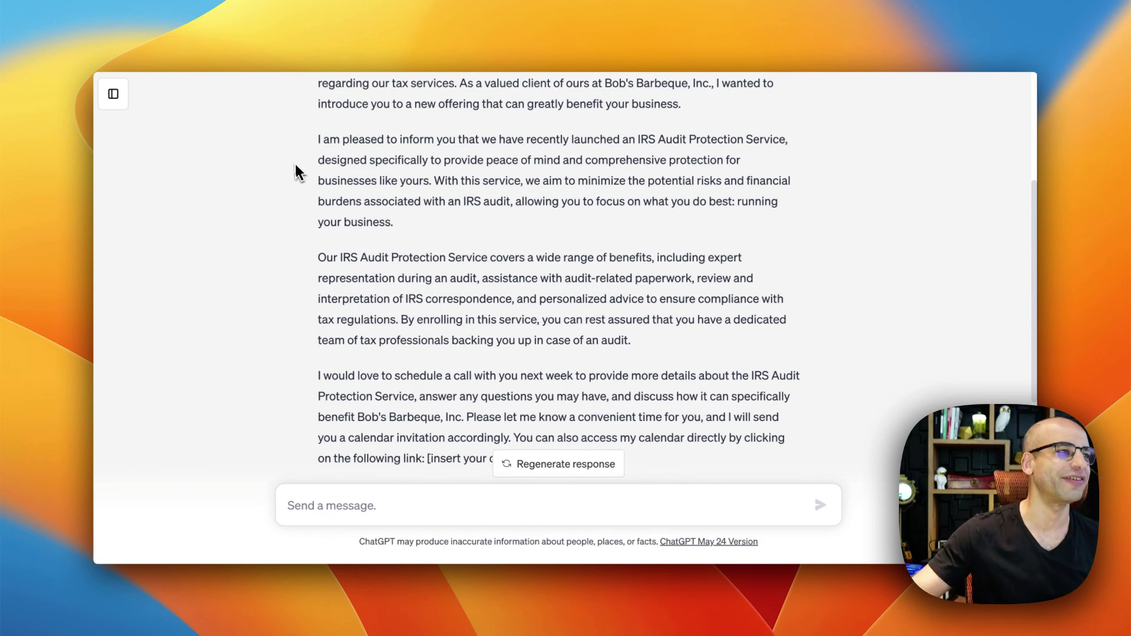
scroll(380, 253, "up", 5)
scroll(380, 274, "down", 3)
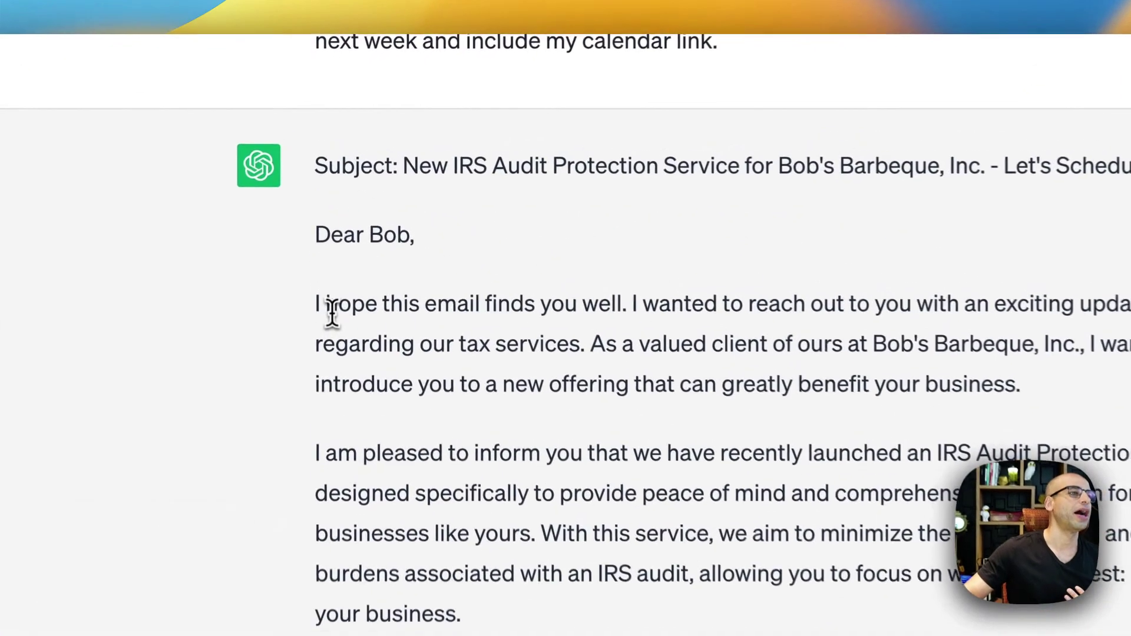
left_click_drag(331, 259, 860, 275)
left_click_drag(772, 323, 235, 336)
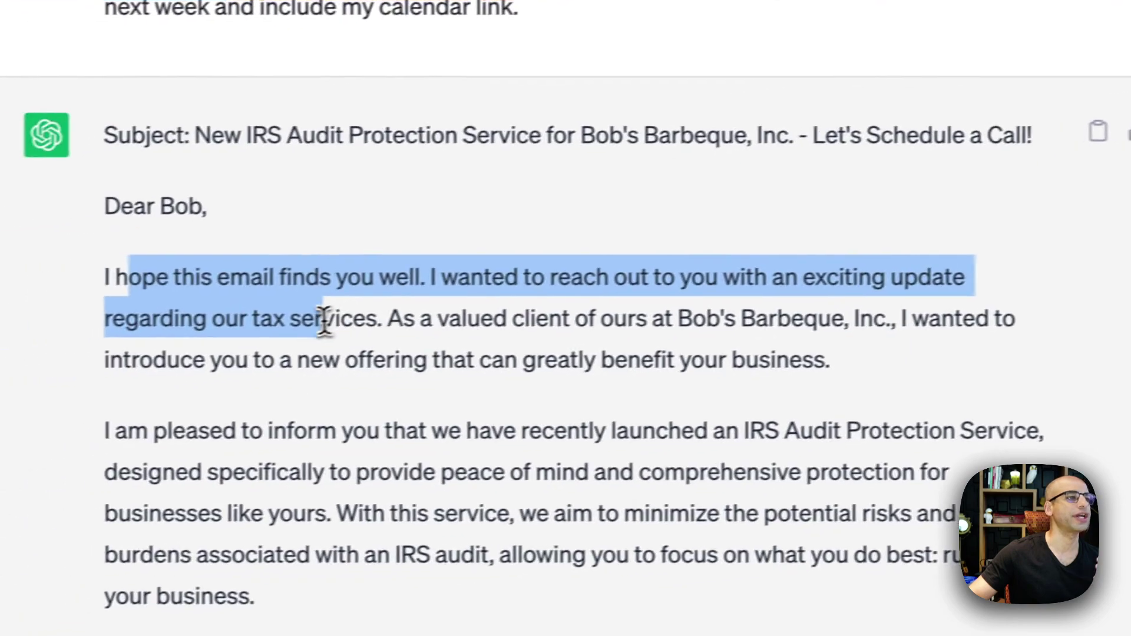
left_click_drag(324, 322, 447, 322)
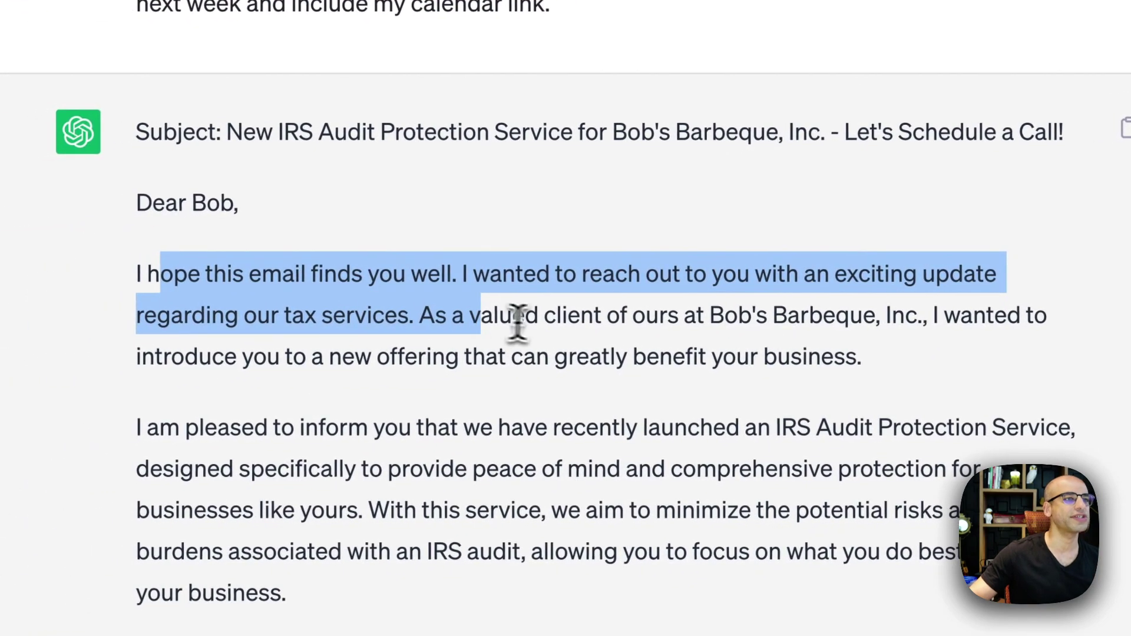
left_click(530, 322)
left_click_drag(562, 318, 1048, 318)
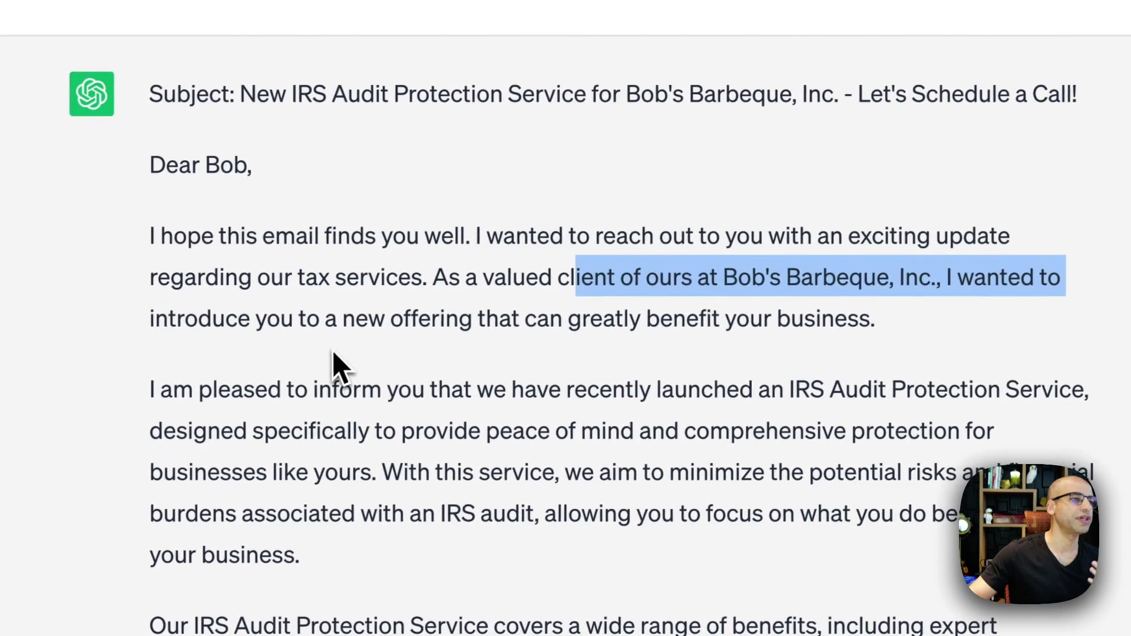
left_click_drag(446, 318, 766, 321)
left_click_drag(305, 344, 812, 344)
left_click_drag(733, 328, 772, 308)
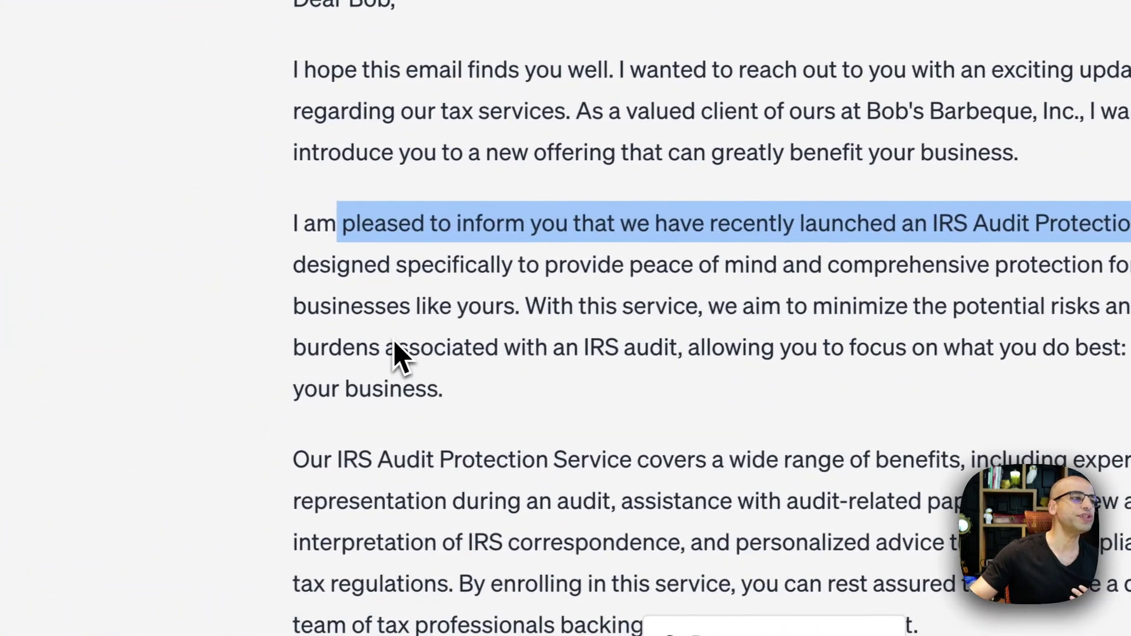
- Read the email paragraph describing the benefits covered by the IRS Audit Protection Service
scroll(390, 347, "down", 2)
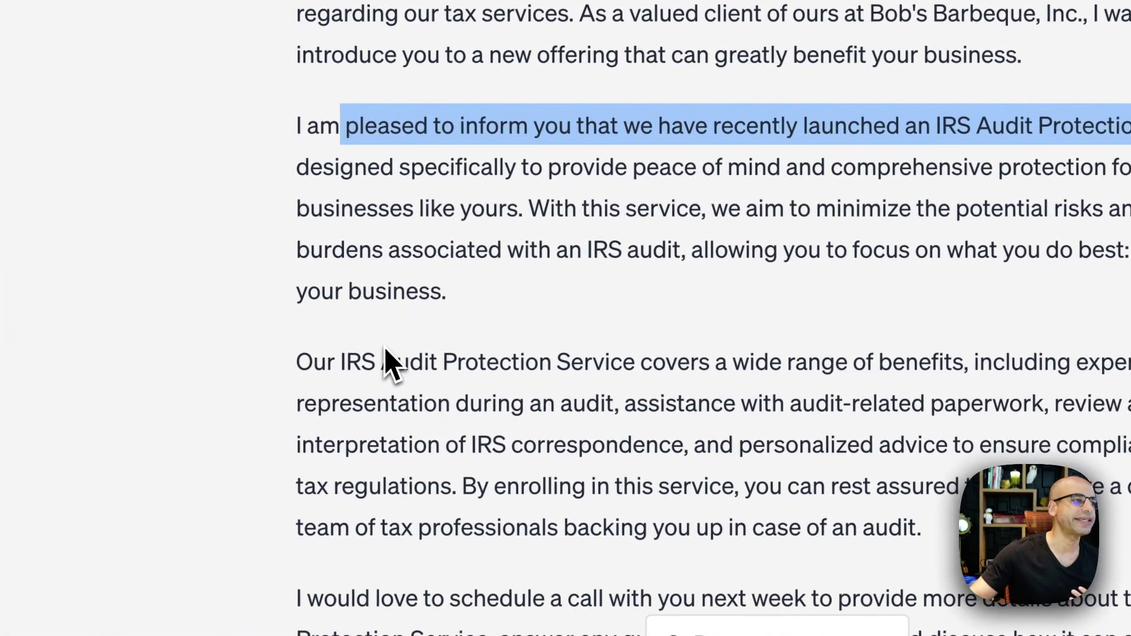
scroll(387, 365, "down", 1)
left_click_drag(323, 302, 1130, 313)
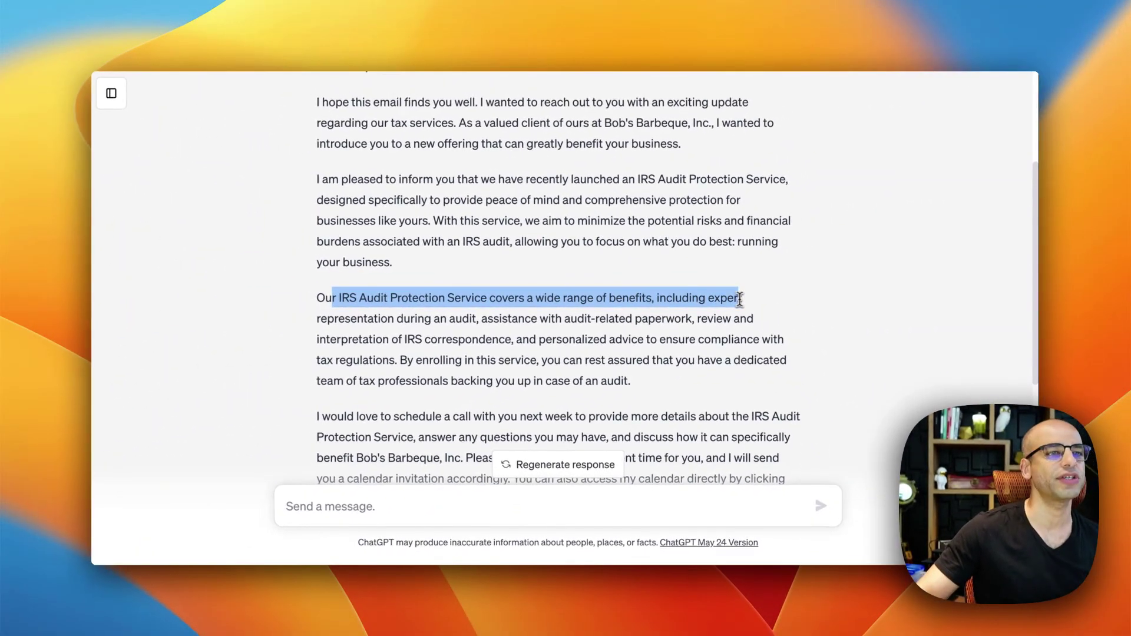
left_click_drag(740, 299, 537, 341)
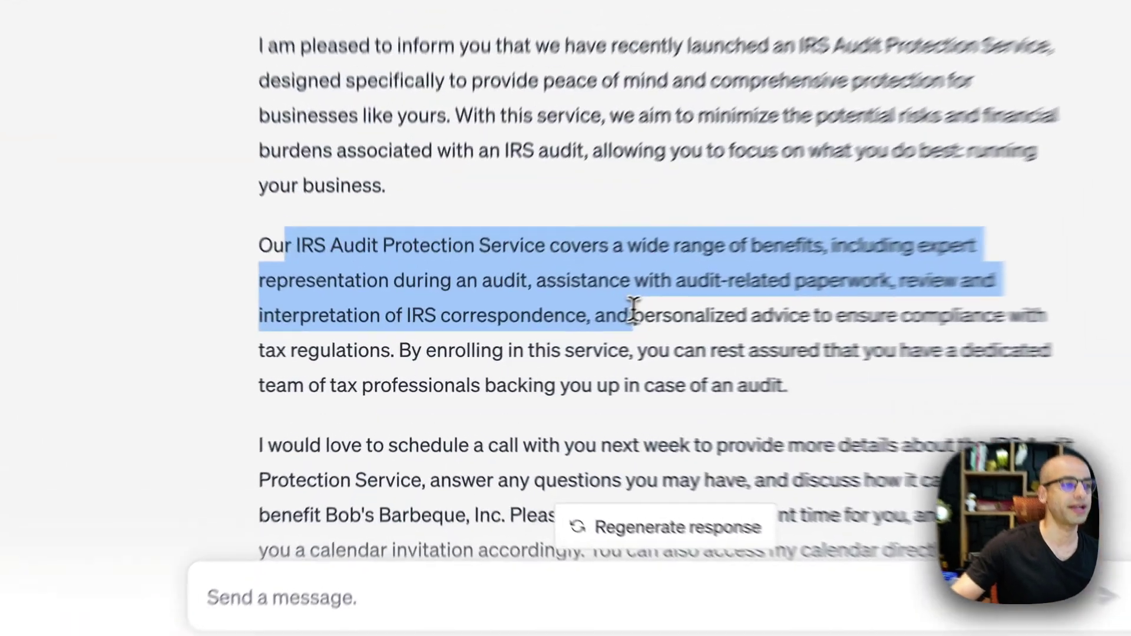
scroll(448, 354, "down", 2)
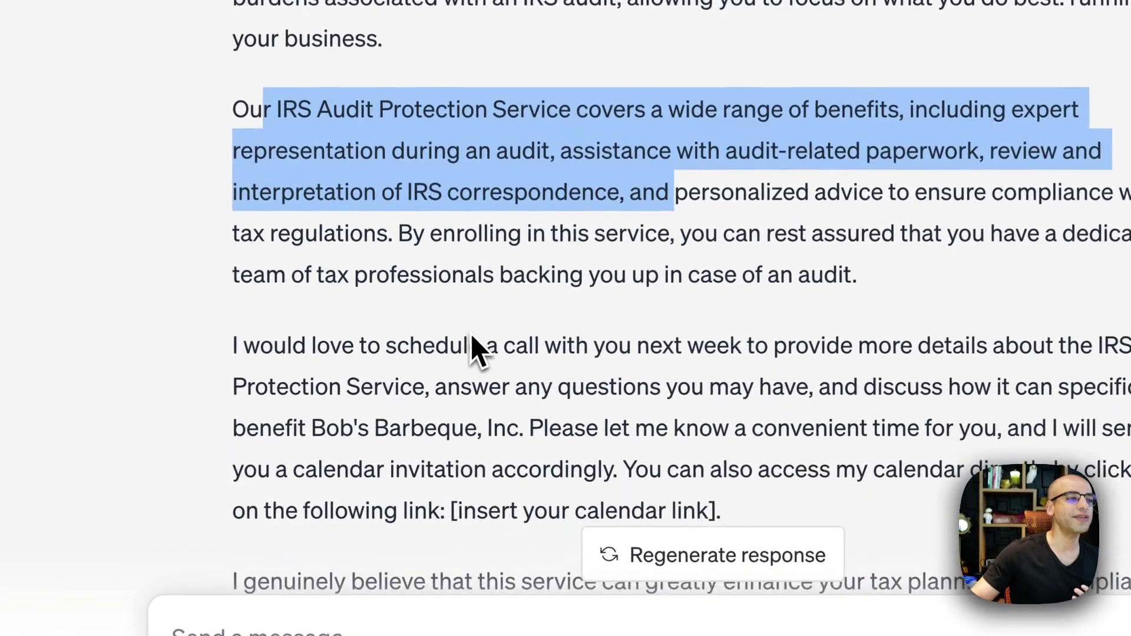
scroll(472, 335, "down", 3)
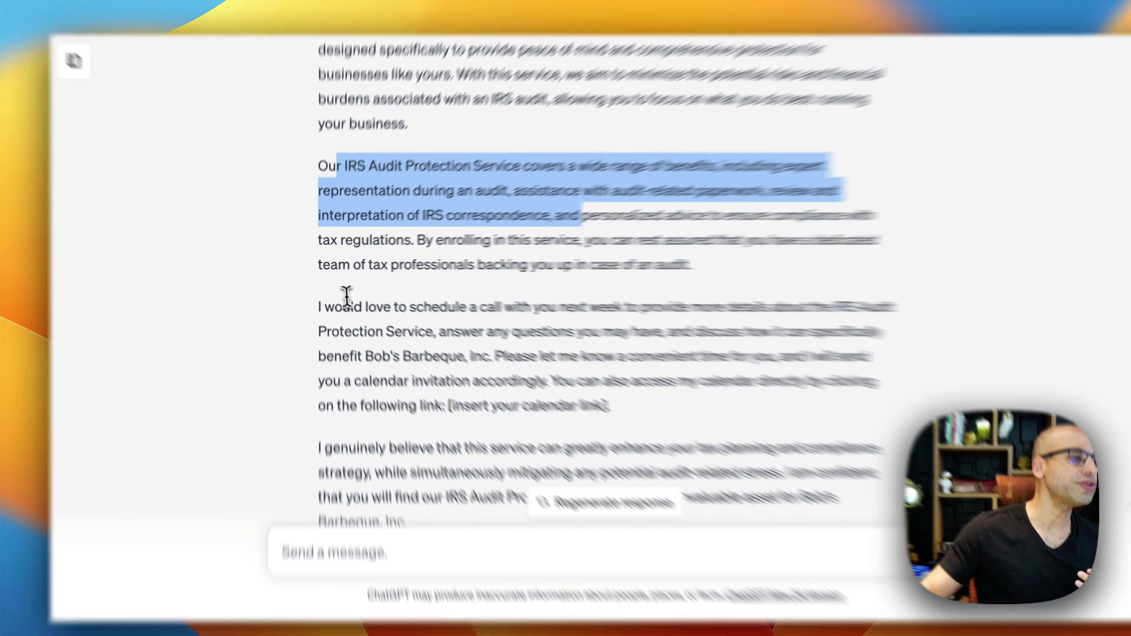
- Review the email's call-scheduling paragraph, the calendar link placeholder, and the closing paragraphs with the signature placeholders
left_click(344, 319)
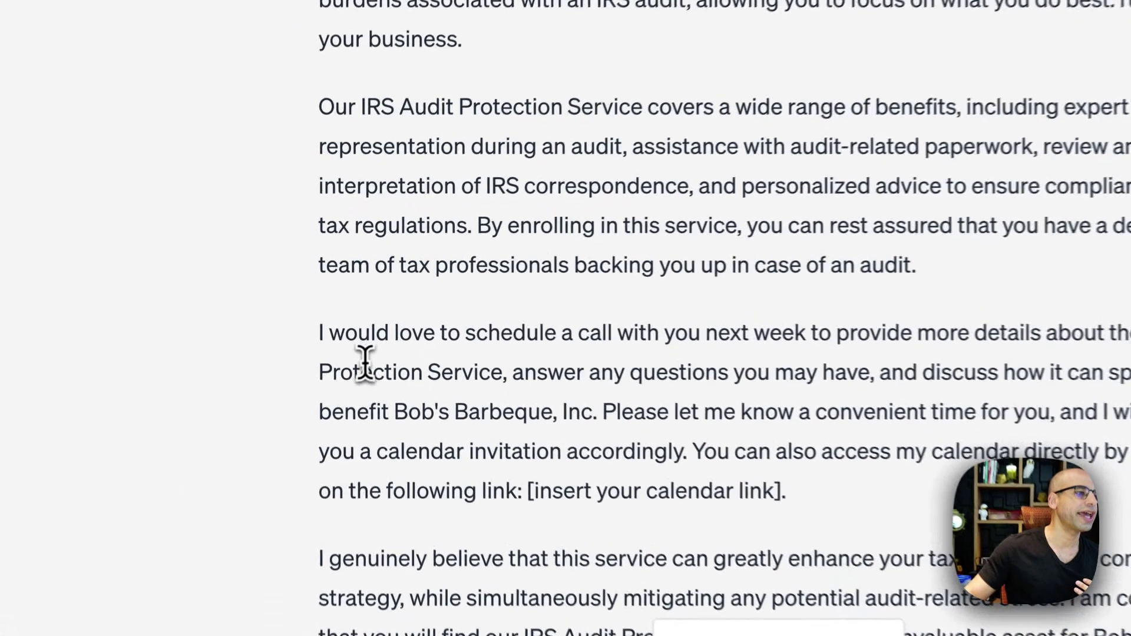
left_click_drag(523, 276, 1129, 314)
left_click_drag(830, 305, 470, 321)
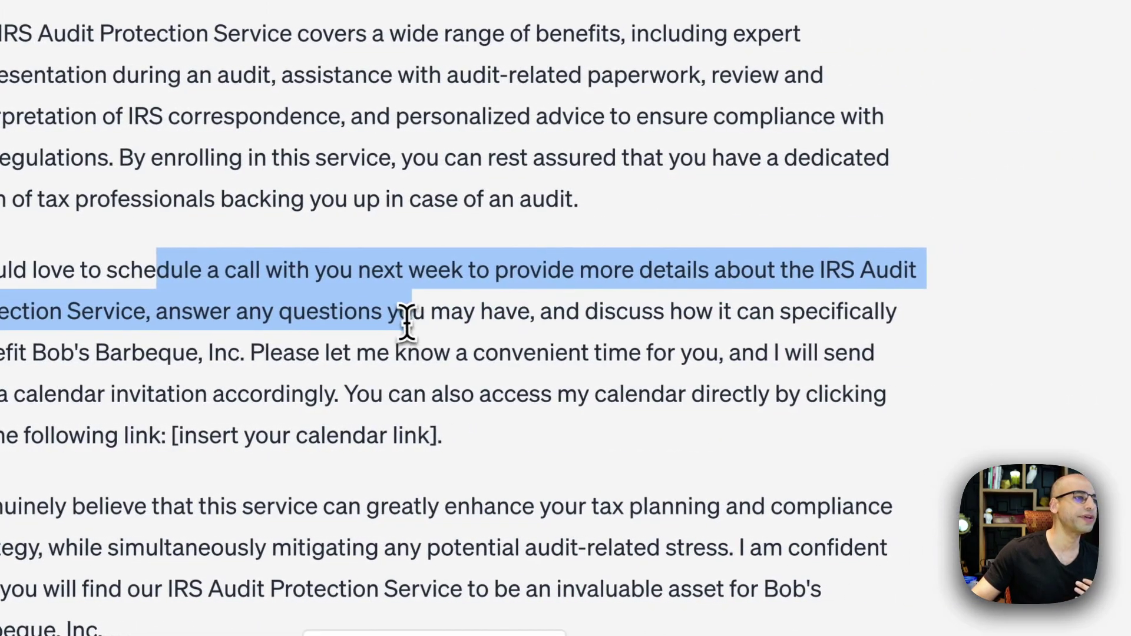
left_click_drag(342, 362, 192, 391)
left_click_drag(562, 325, 934, 325)
left_click_drag(768, 309, 243, 359)
left_click(537, 355)
left_click_drag(480, 347, 757, 348)
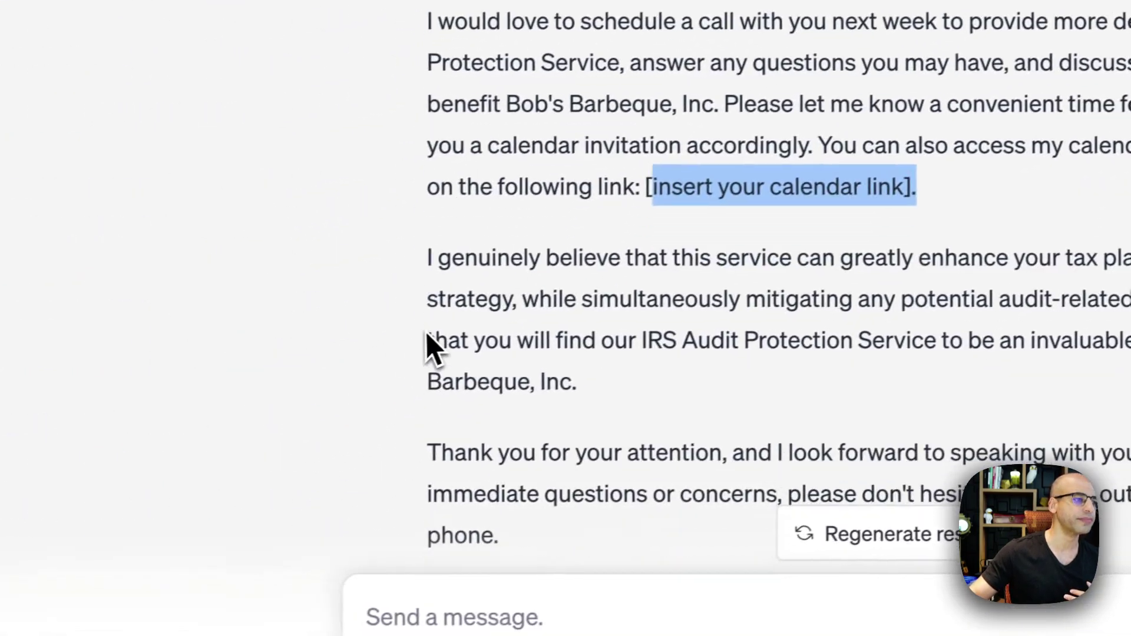
left_click_drag(555, 180, 660, 177)
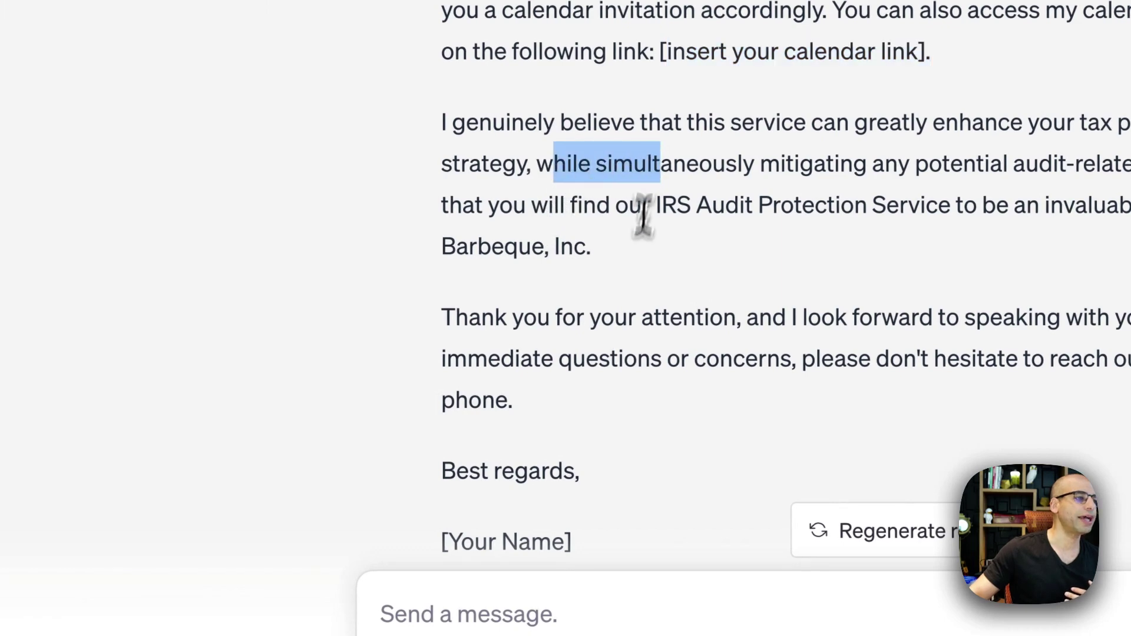
scroll(629, 294, "down", 1)
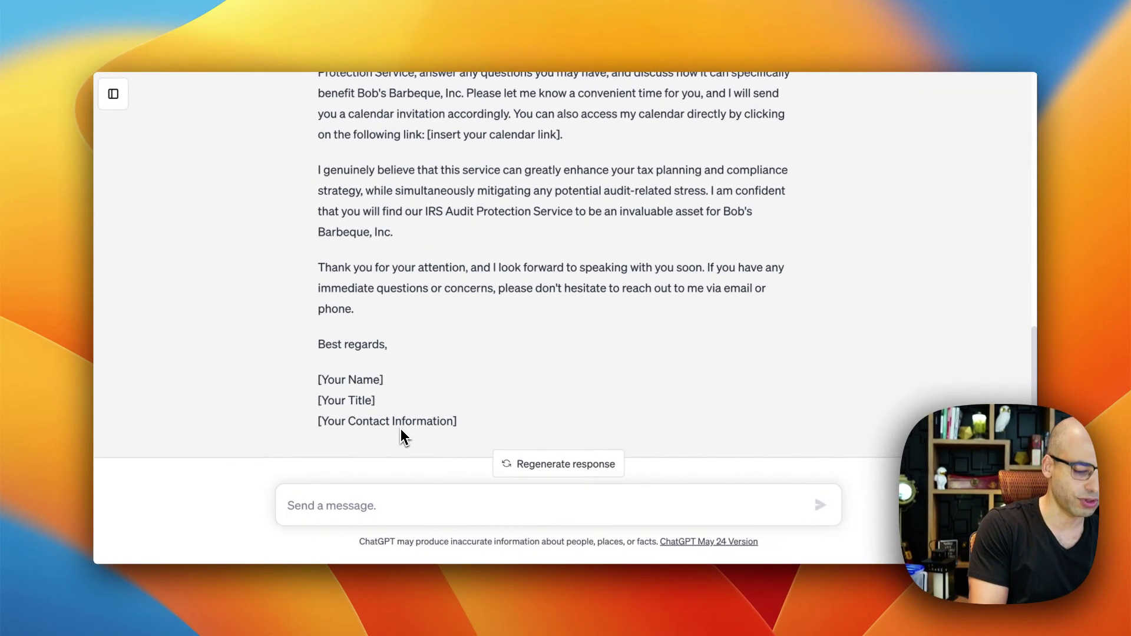
- Send the follow-up prompt "make this email much shorter and to the point"
type("ma")
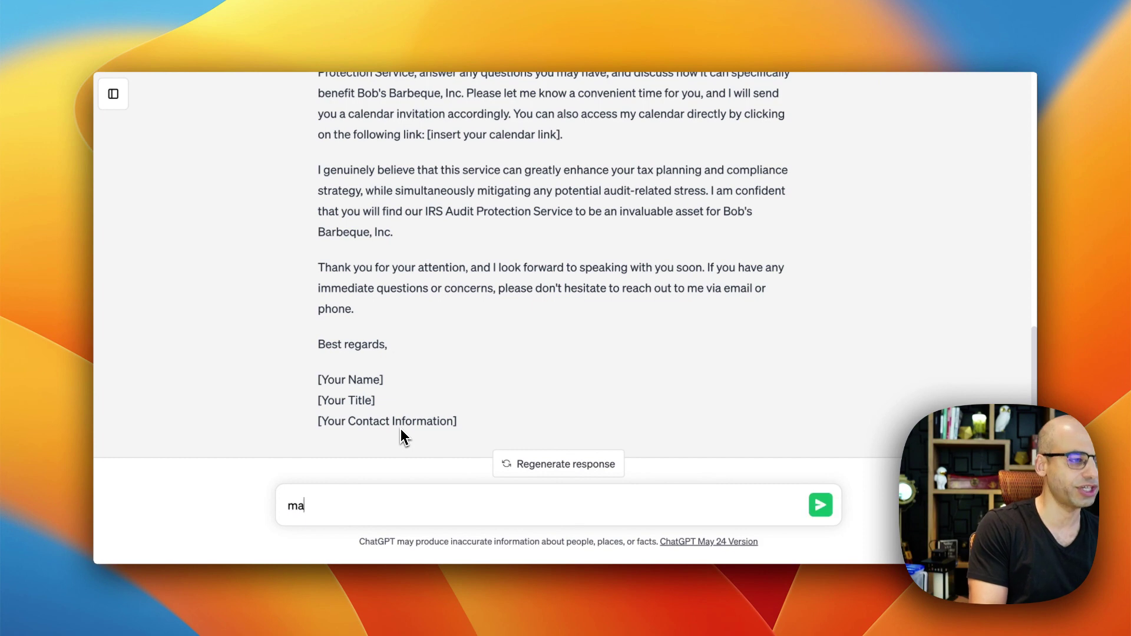
type("ke this ")
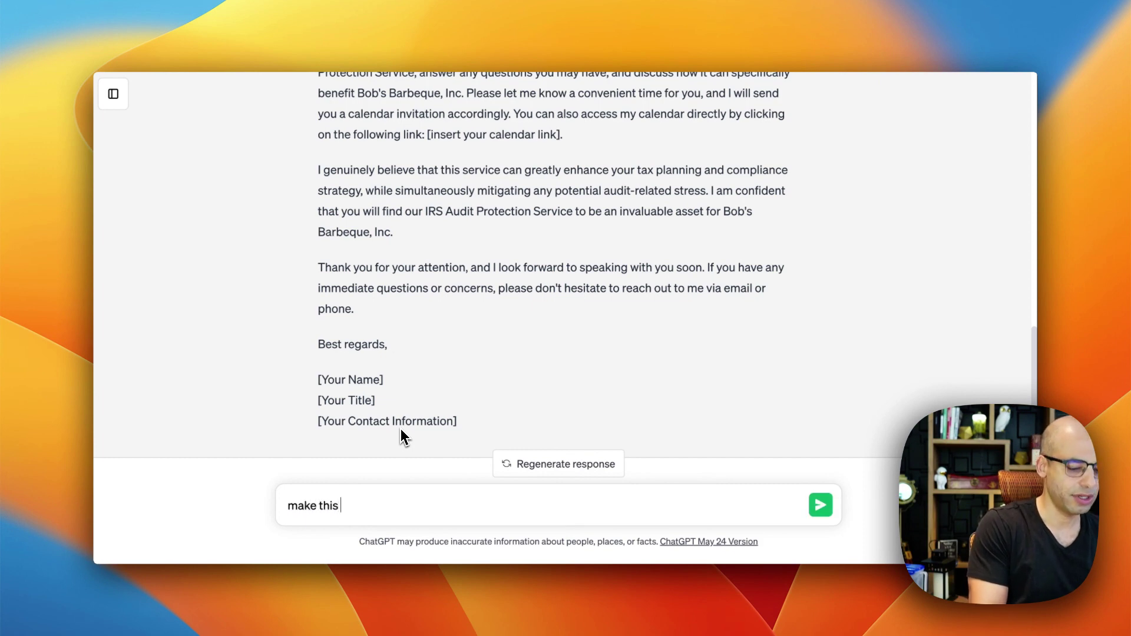
type("email much")
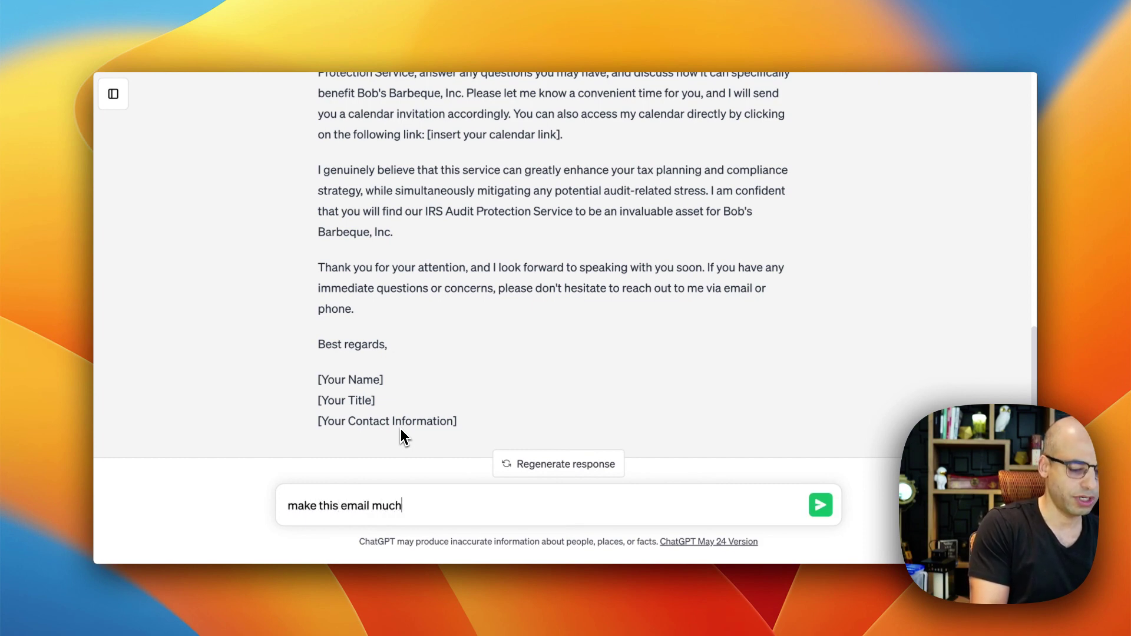
type(" shorter and ")
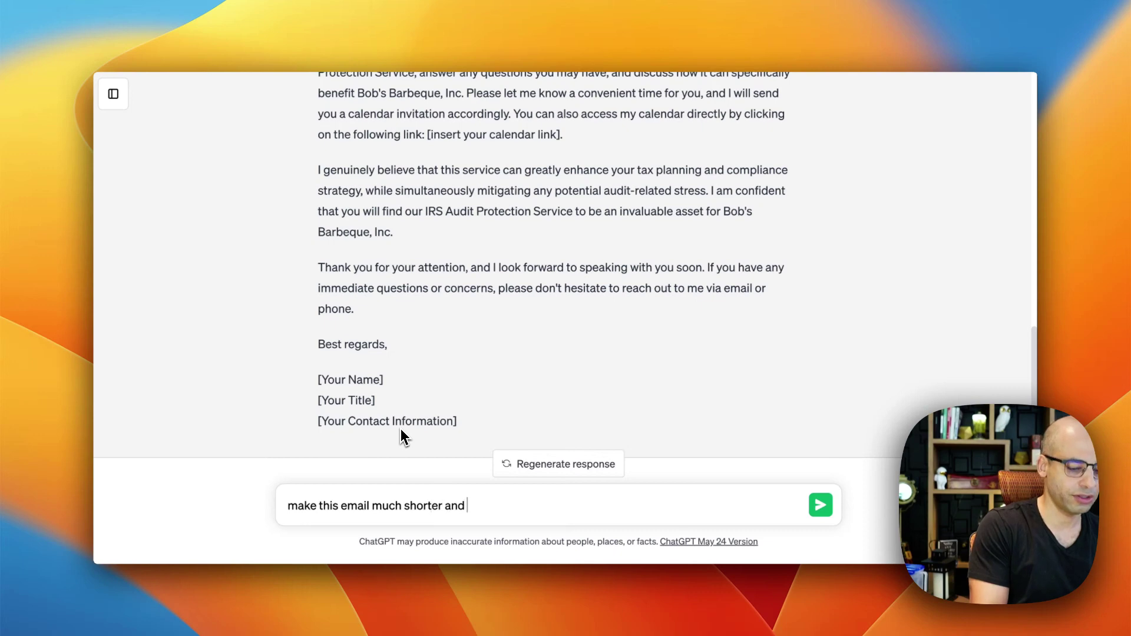
type("to the point")
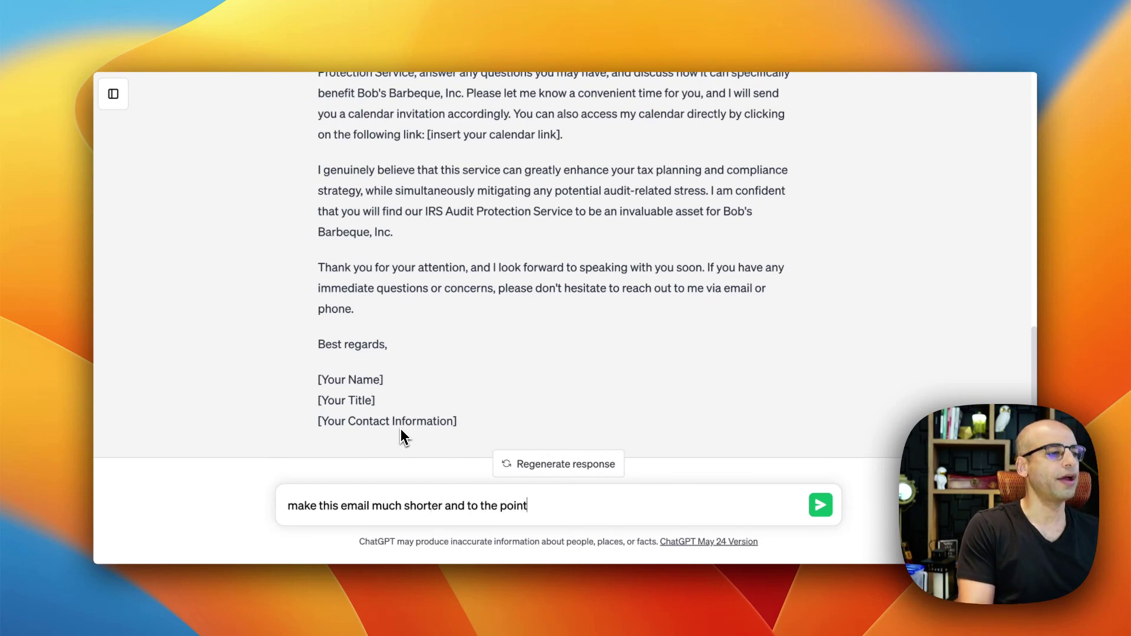
key("Return")
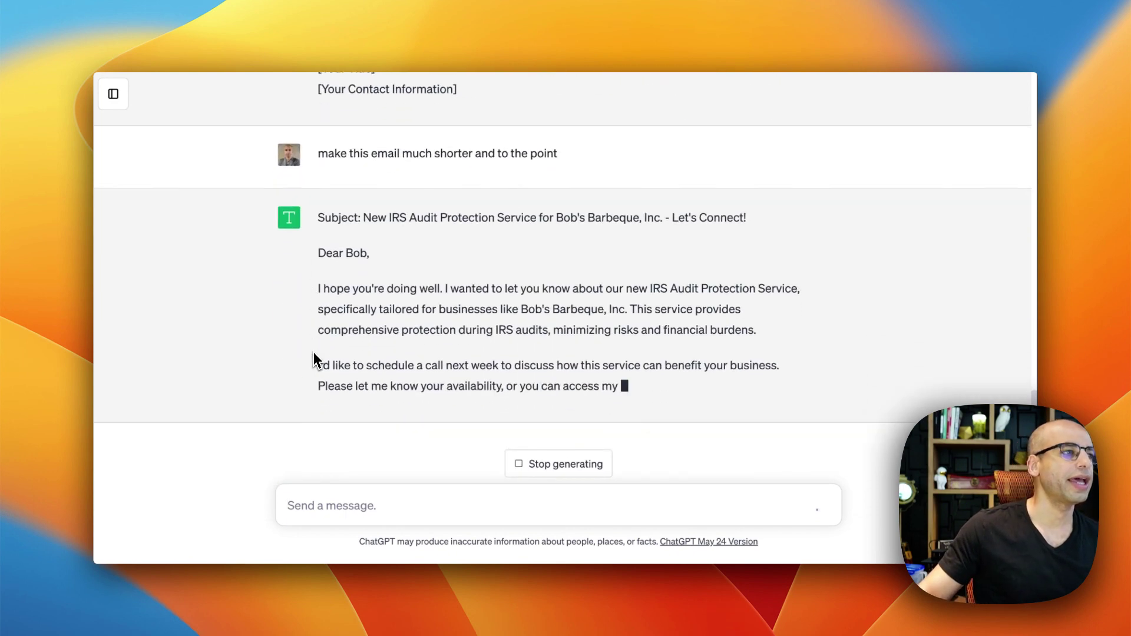
- Read the shortened email's subject line and its opening paragraph introducing the IRS Audit Protection Service
scroll(287, 348, "down", 1)
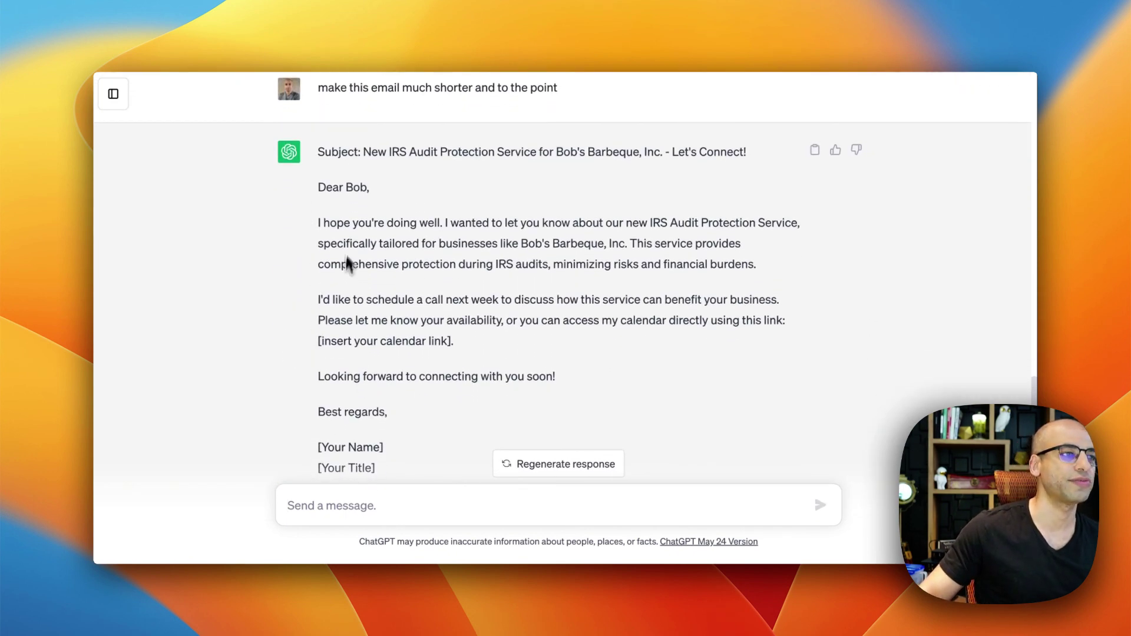
left_click_drag(488, 156, 481, 157)
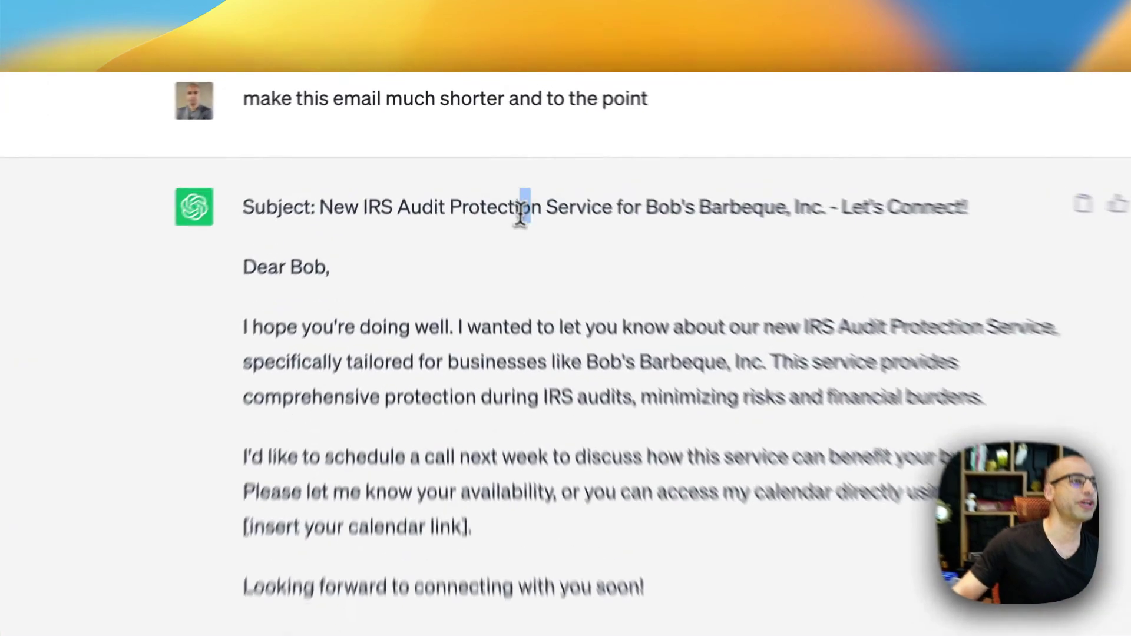
left_click_drag(521, 213, 732, 211)
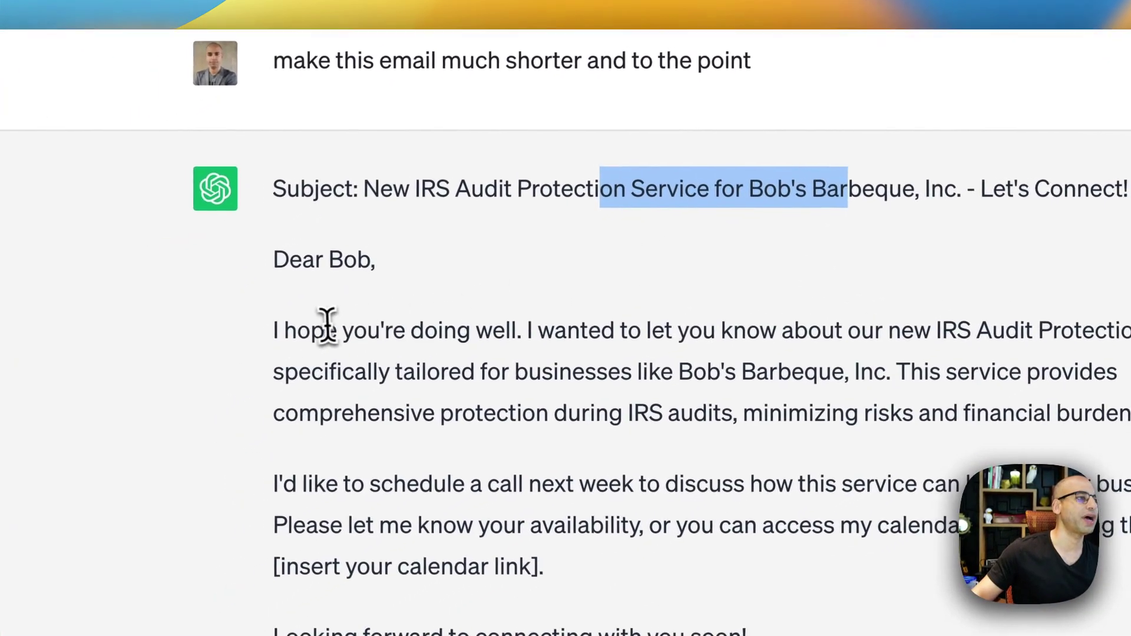
left_click_drag(287, 329, 622, 330)
left_click_drag(418, 325, 879, 336)
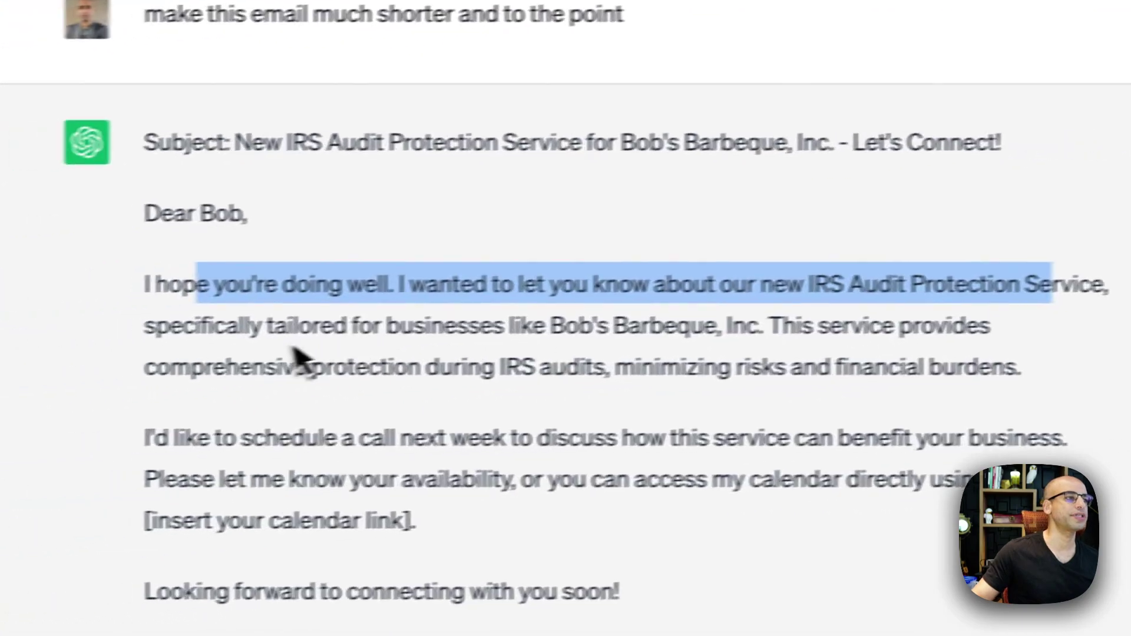
left_click_drag(27, 352, 442, 352)
left_click_drag(745, 333, 928, 333)
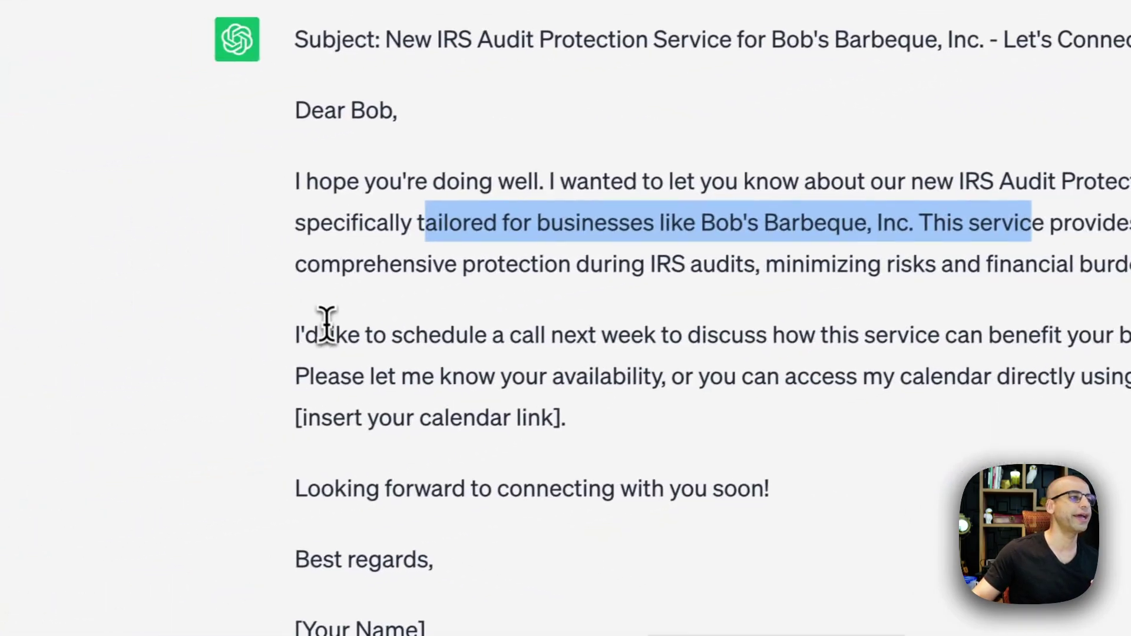
- Read the shortened email's call-scheduling paragraph, the calendar link placeholder, the closing line and the signature placeholders
left_click_drag(346, 335, 1114, 339)
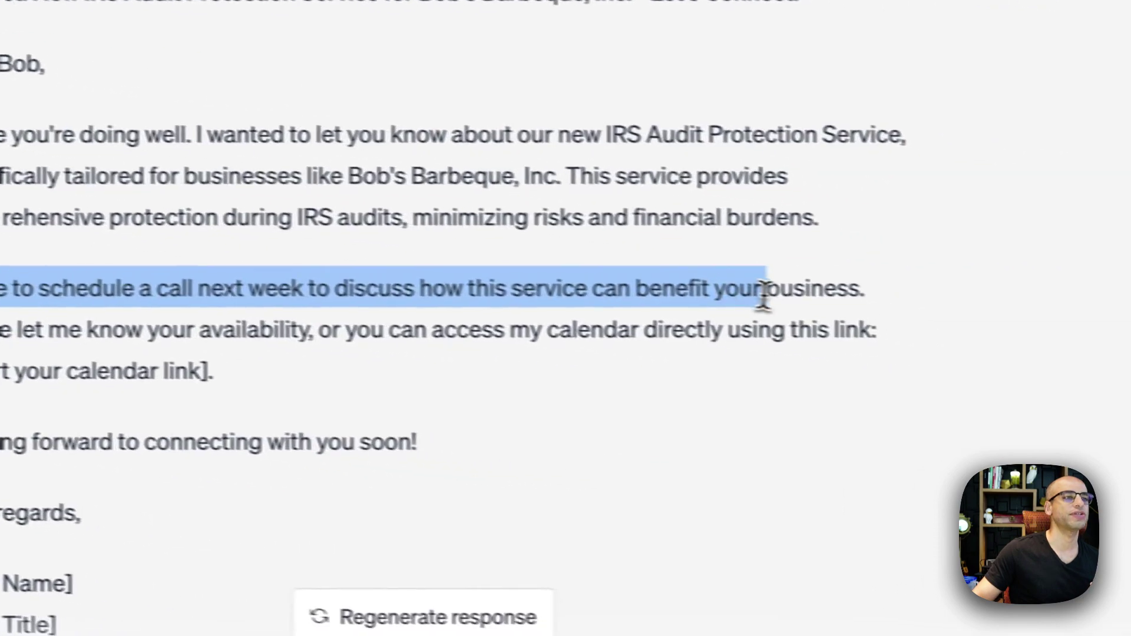
left_click_drag(762, 294, 808, 303)
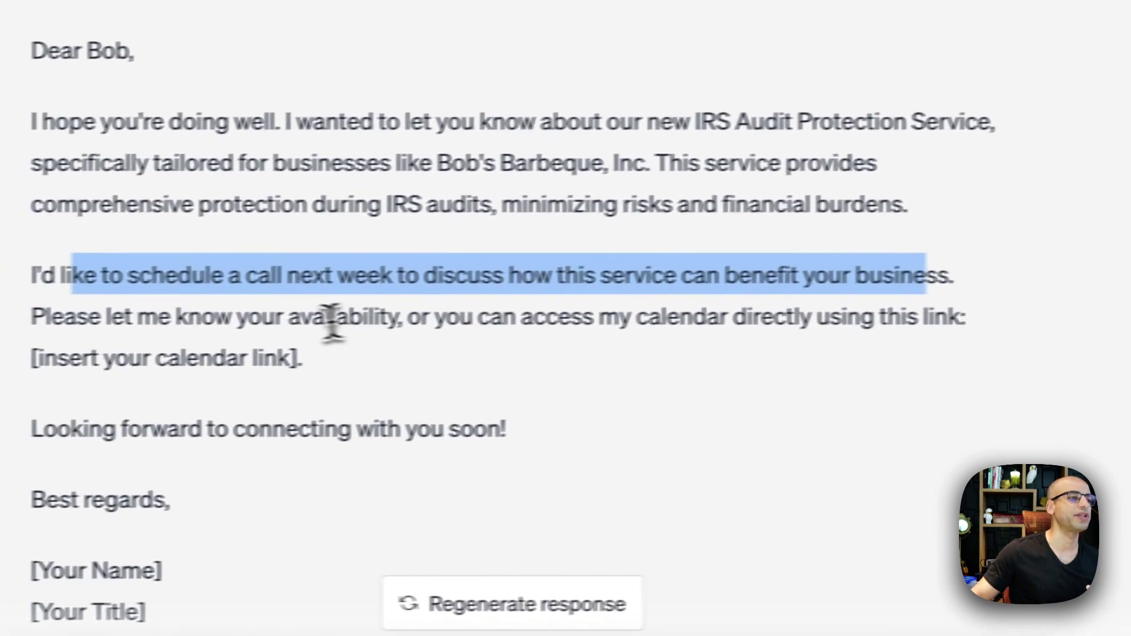
left_click_drag(306, 323, 574, 341)
left_click_drag(759, 345, 675, 451)
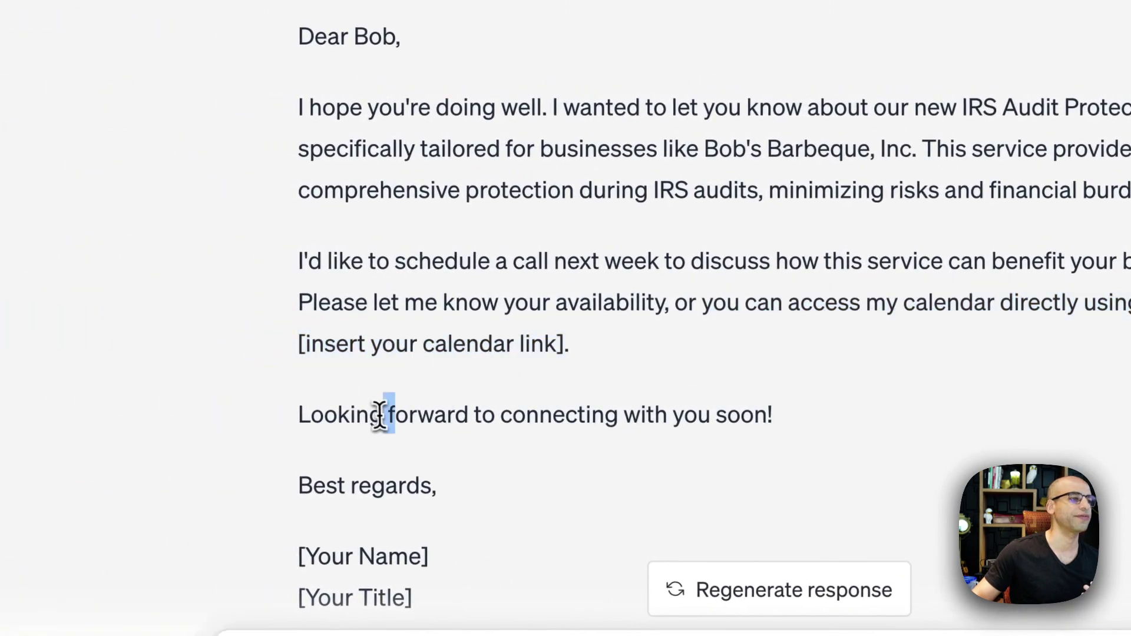
scroll(468, 459, "down", 2)
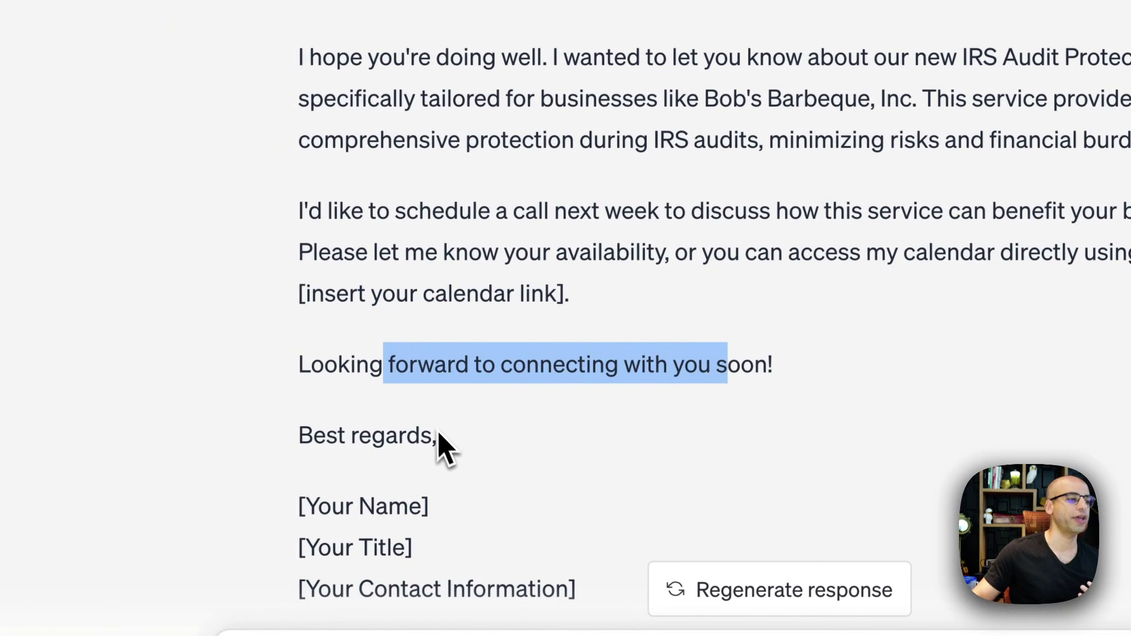
- Switch to Gmail and start a reply to the client's question about restaurant IRS audits, dismissing the external-recipient warning
left_click(431, 412)
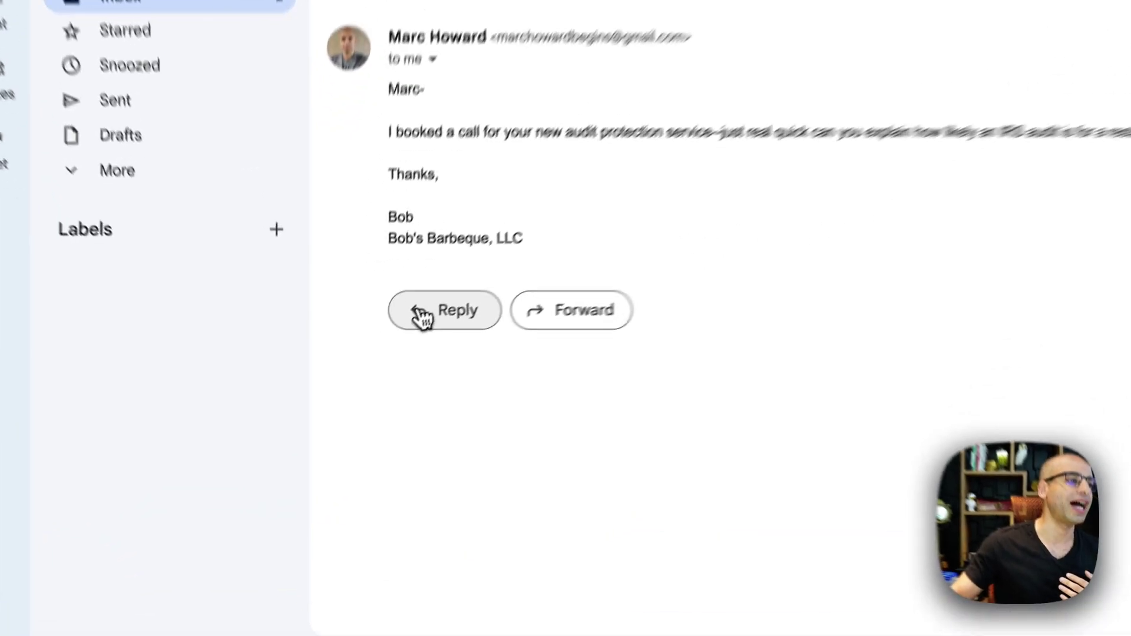
left_click(380, 360)
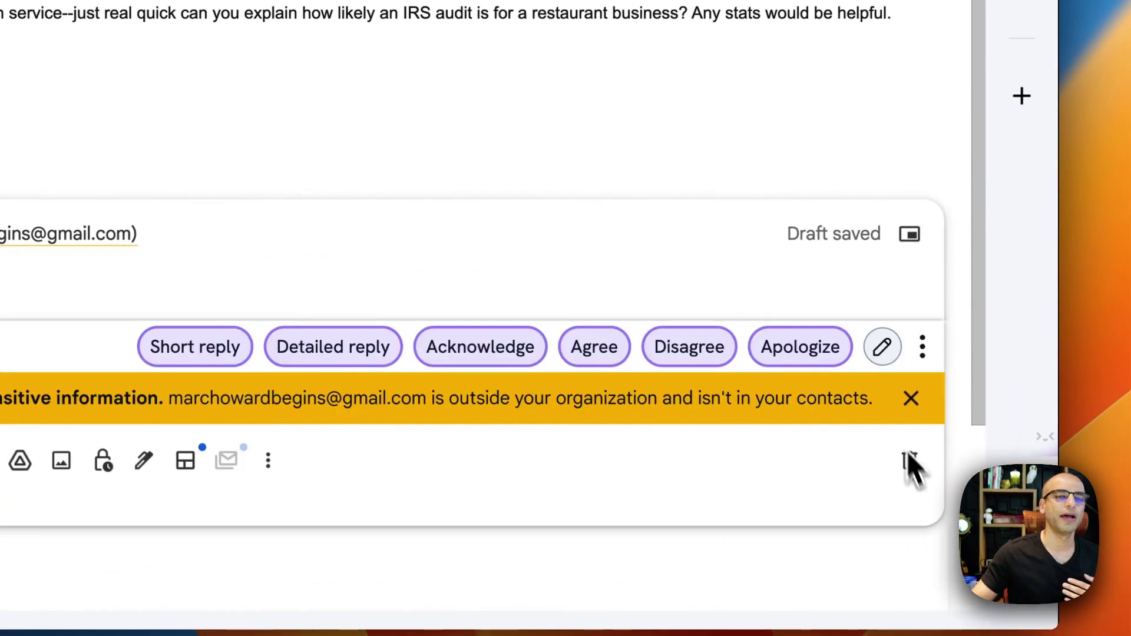
left_click(911, 398)
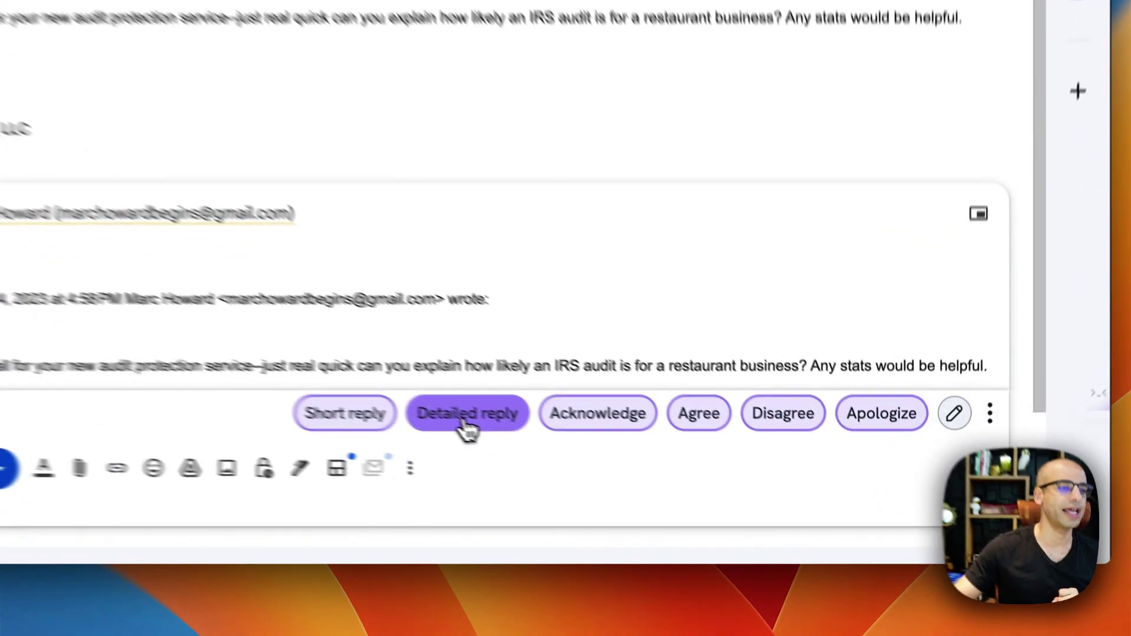
- Generate a detailed AI reply to the client's email and skim the draft
left_click(465, 426)
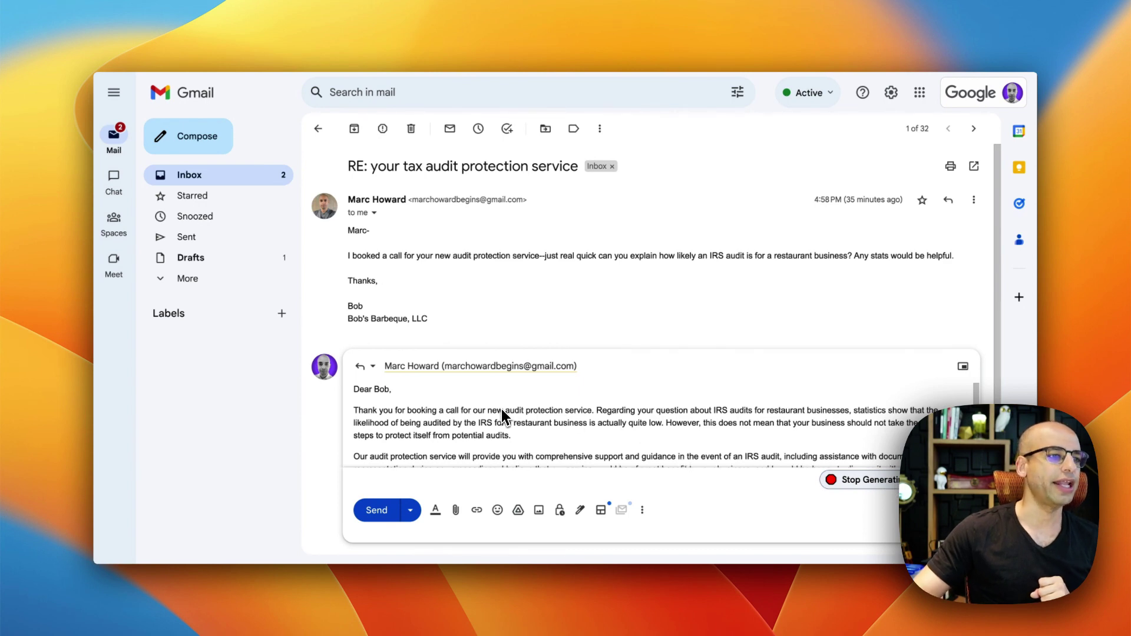
scroll(501, 417, "down", 1)
scroll(500, 417, "up", 1)
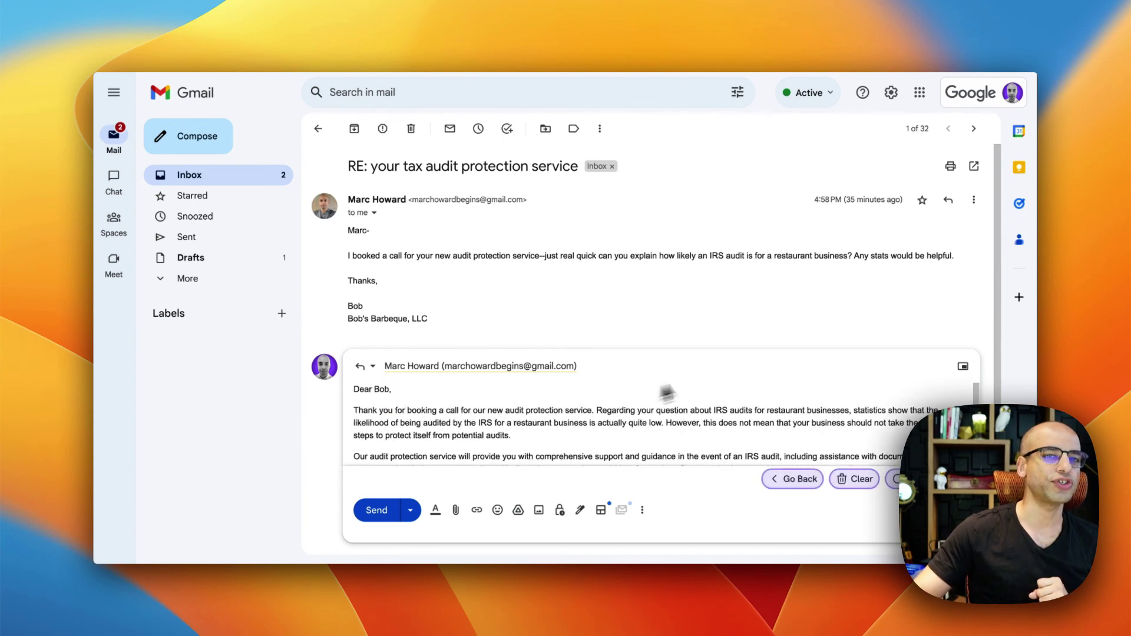
scroll(572, 274, "down", 5)
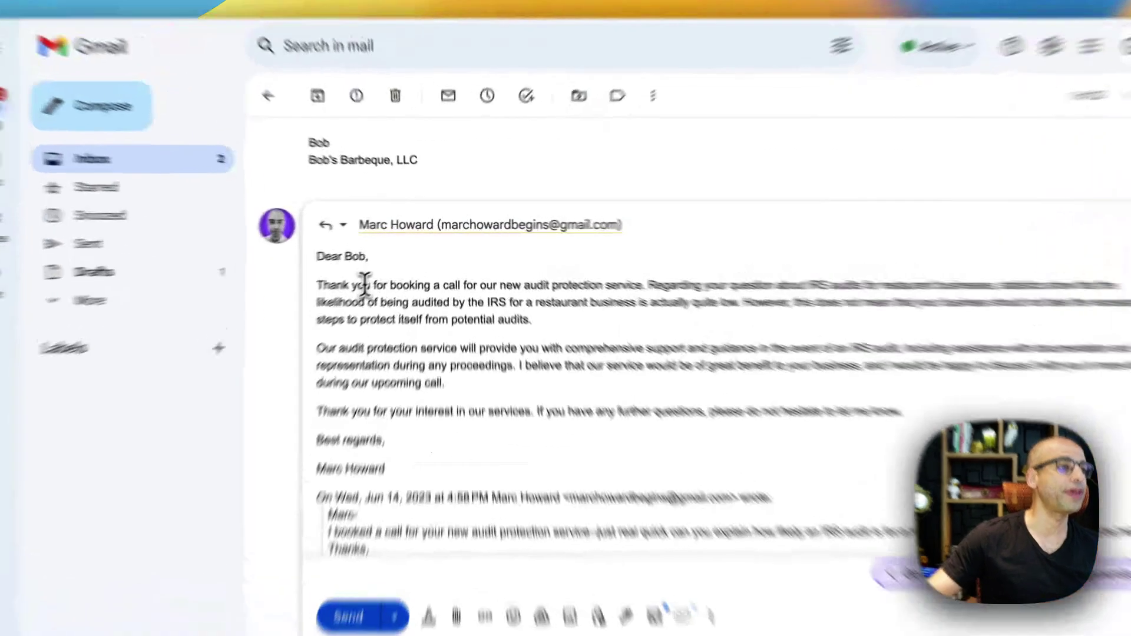
- Read the detailed reply's first paragraph on the likelihood of IRS audits for restaurant businesses
left_click_drag(365, 285, 698, 287)
left_click_drag(795, 318, 1128, 316)
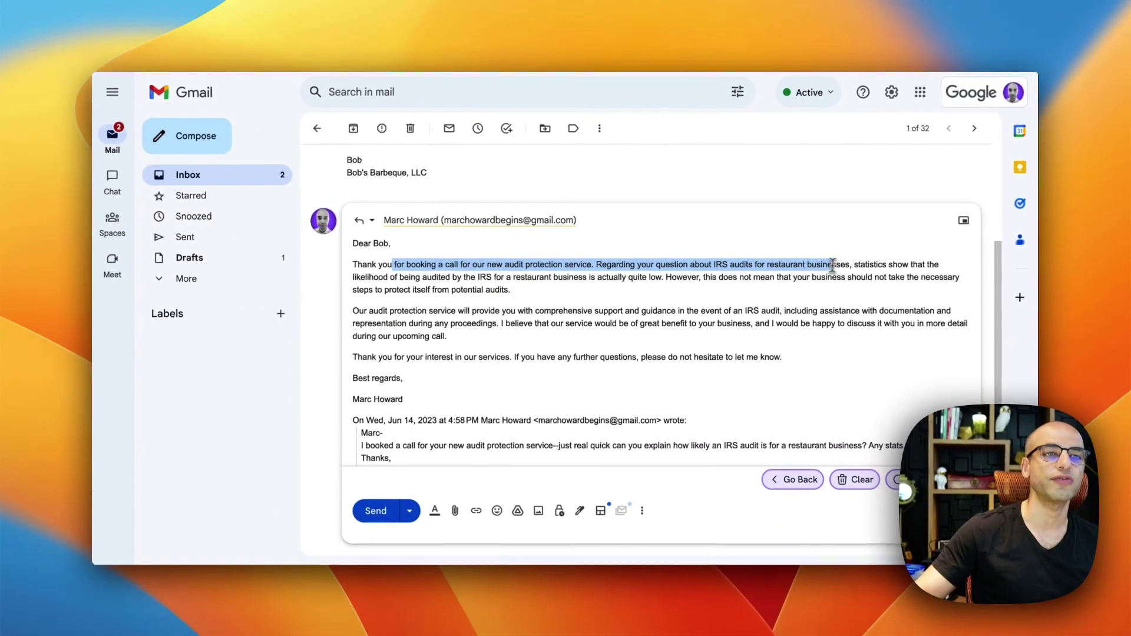
left_click_drag(832, 264, 377, 290)
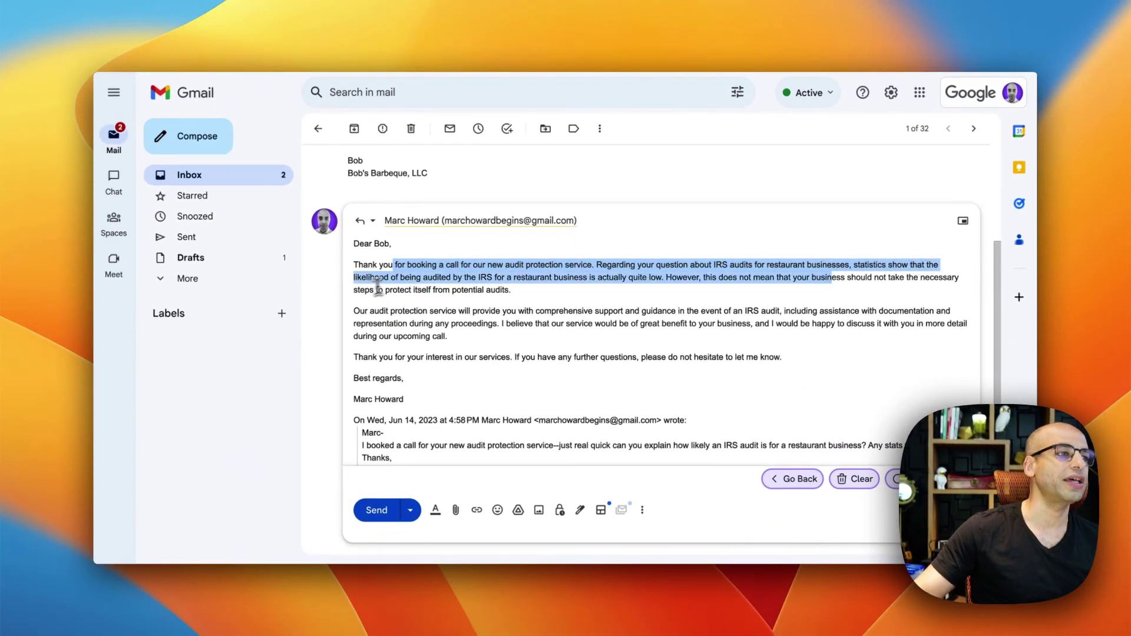
left_click(394, 285)
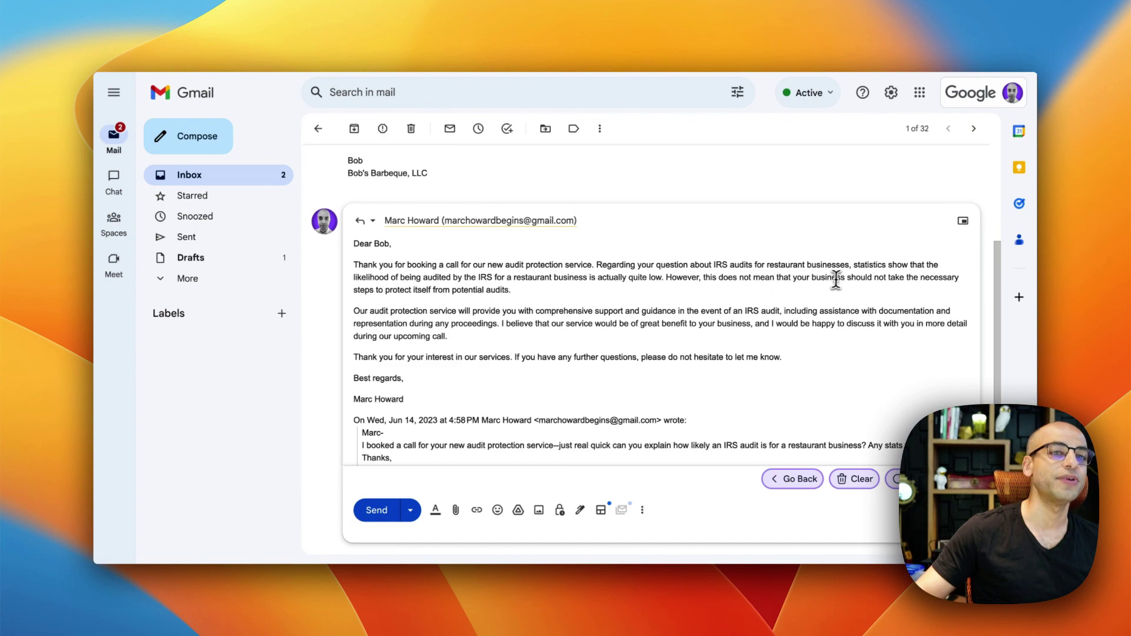
- Read the detailed reply's second paragraph on the audit protection service's support, its benefit to the business and the upcoming call
left_click_drag(400, 290, 533, 293)
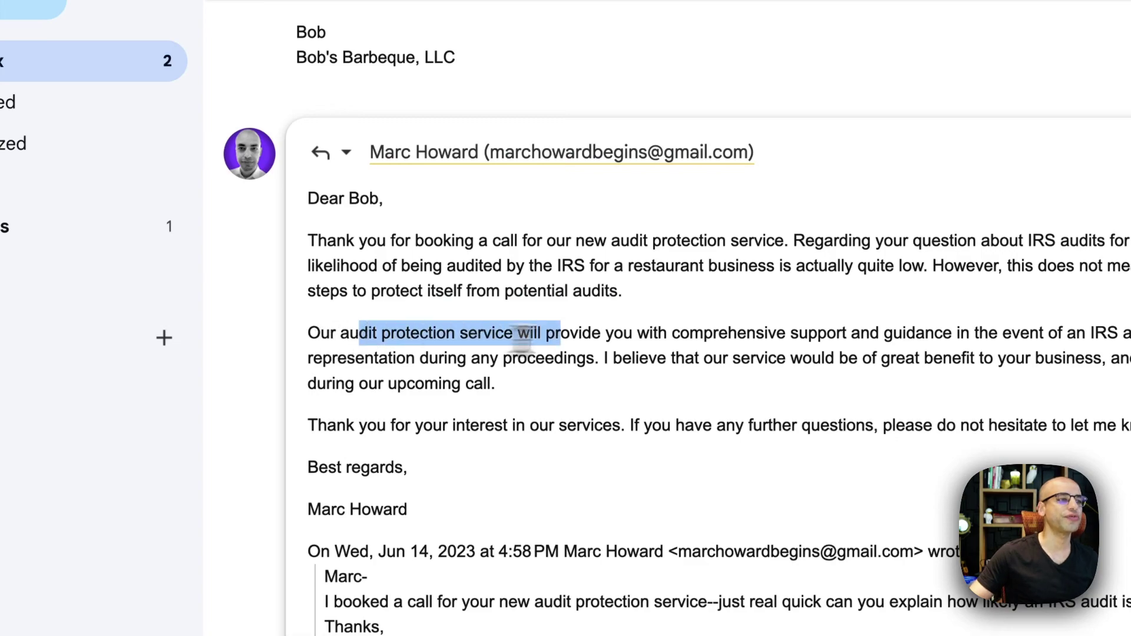
left_click_drag(724, 340, 1048, 345)
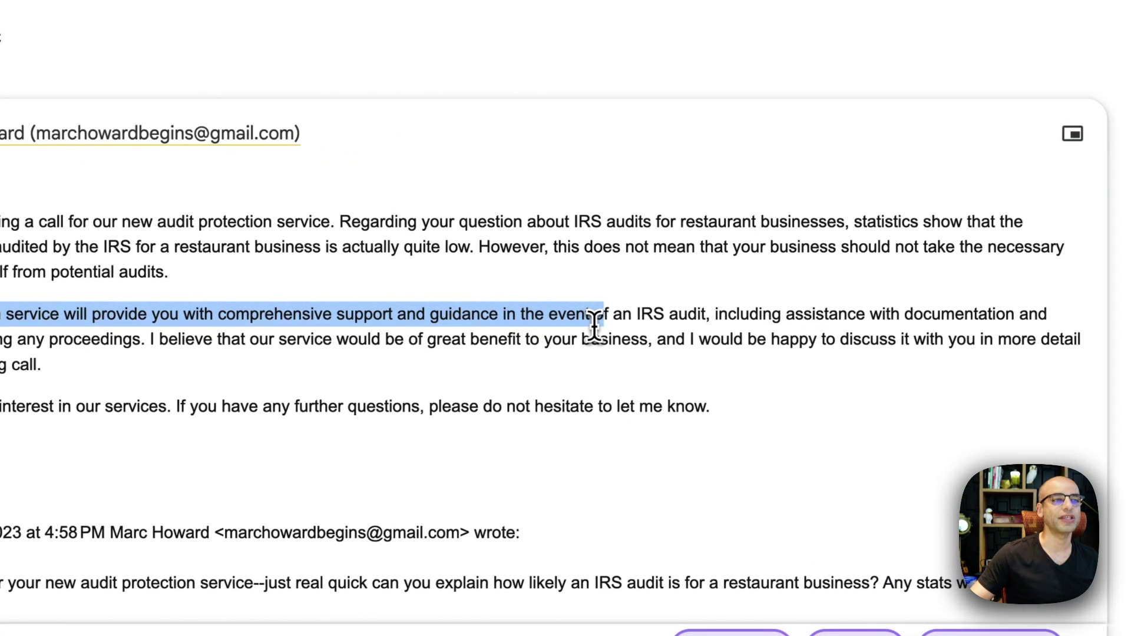
left_click(594, 321)
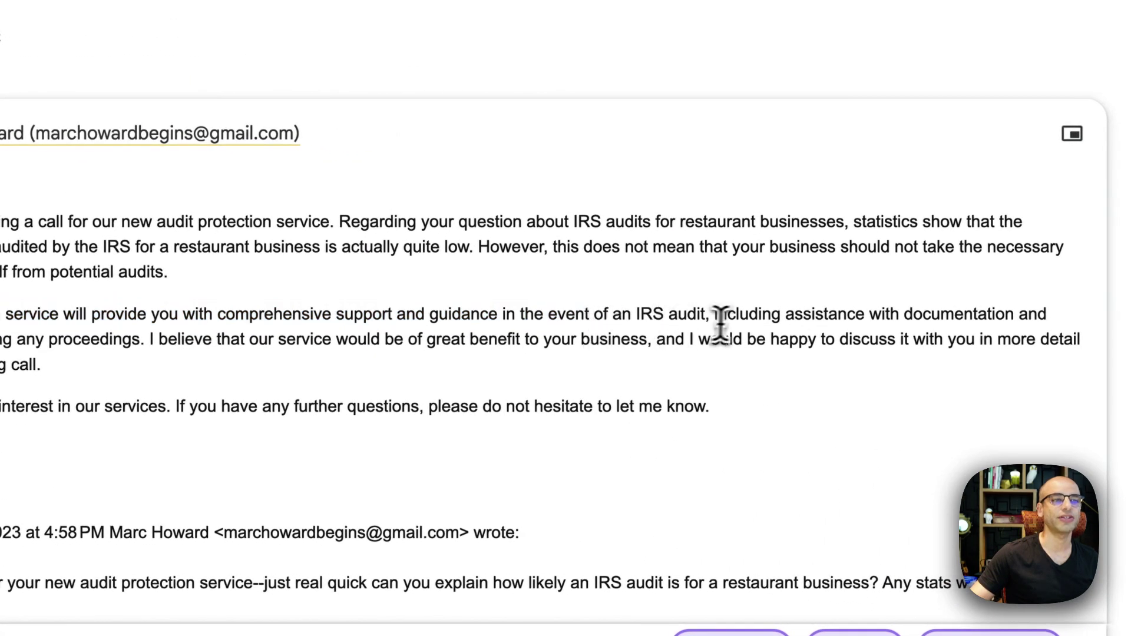
left_click_drag(754, 318, 946, 318)
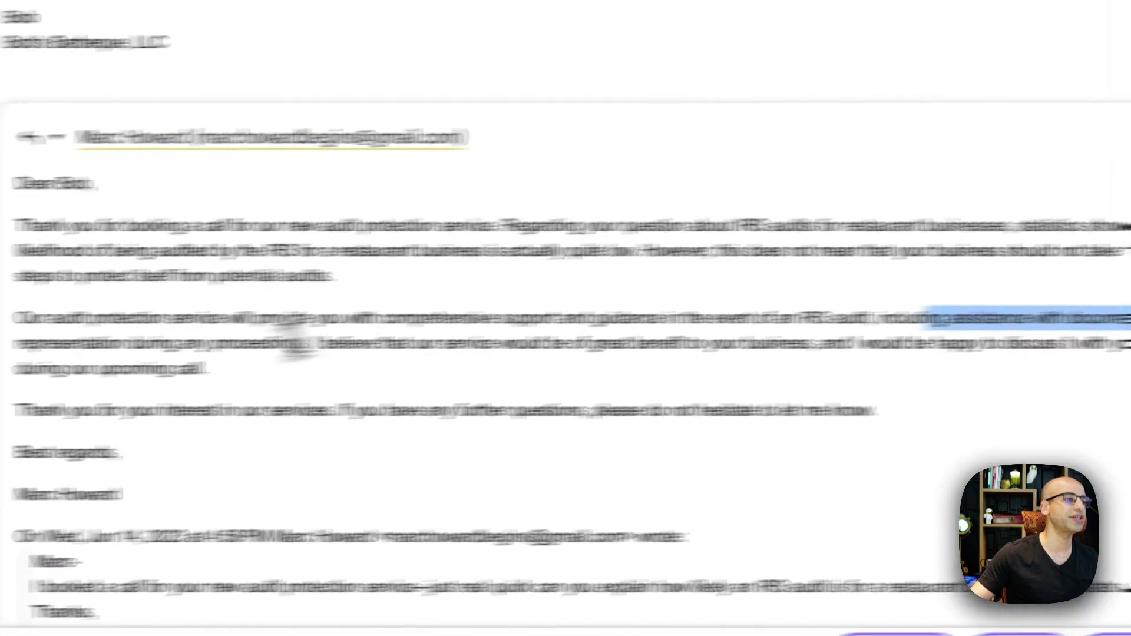
left_click_drag(136, 342, 227, 344)
left_click_drag(330, 343, 725, 337)
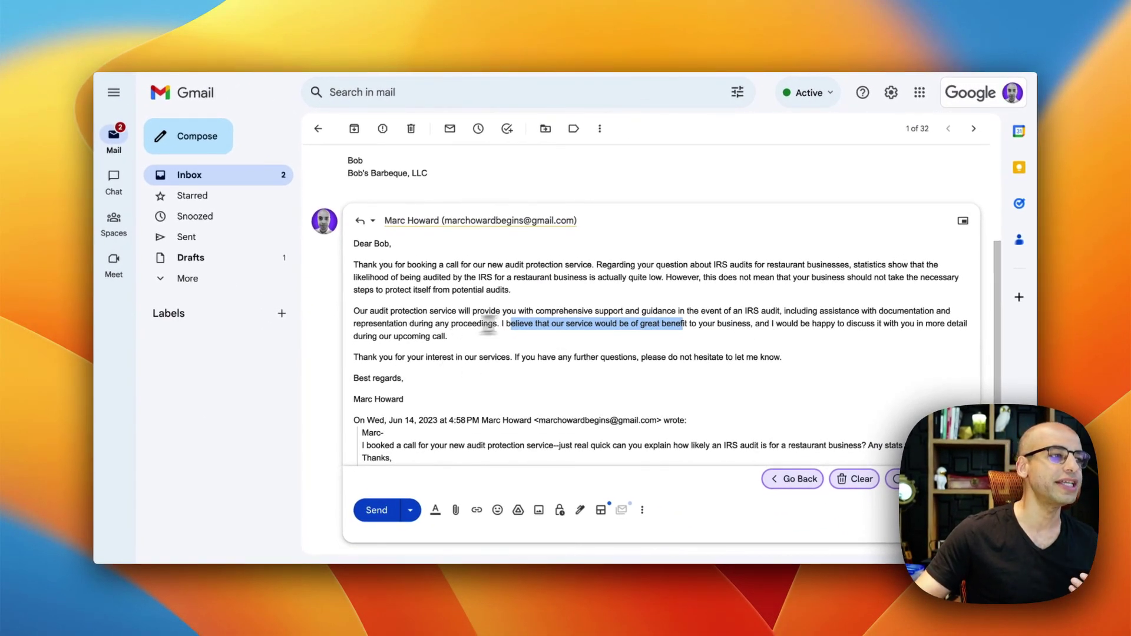
left_click(891, 324)
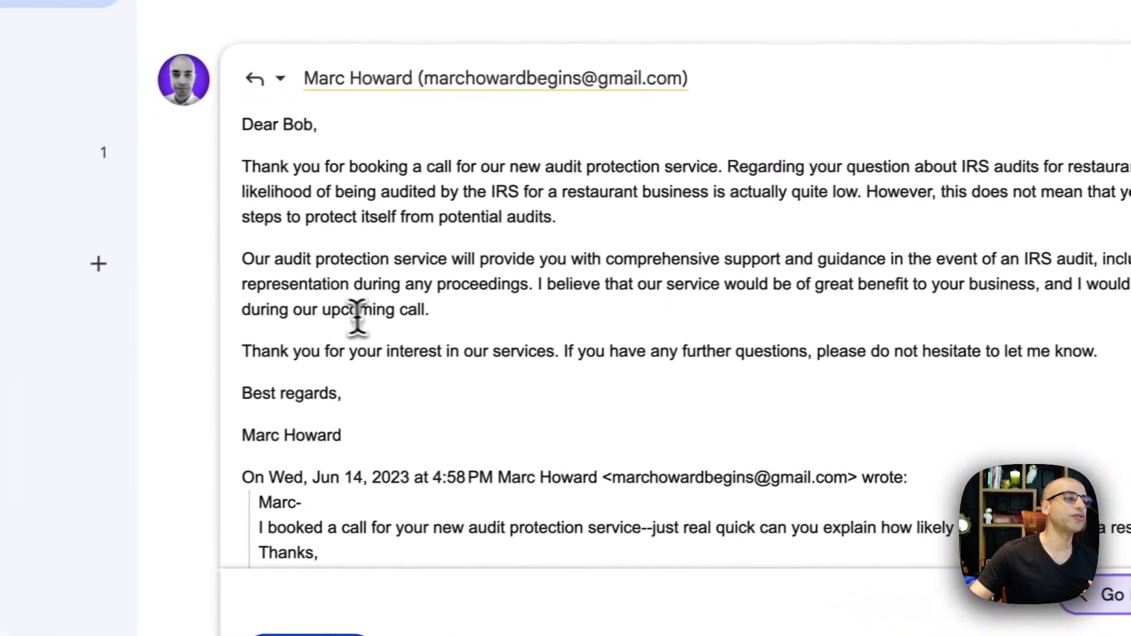
left_click_drag(280, 312, 430, 317)
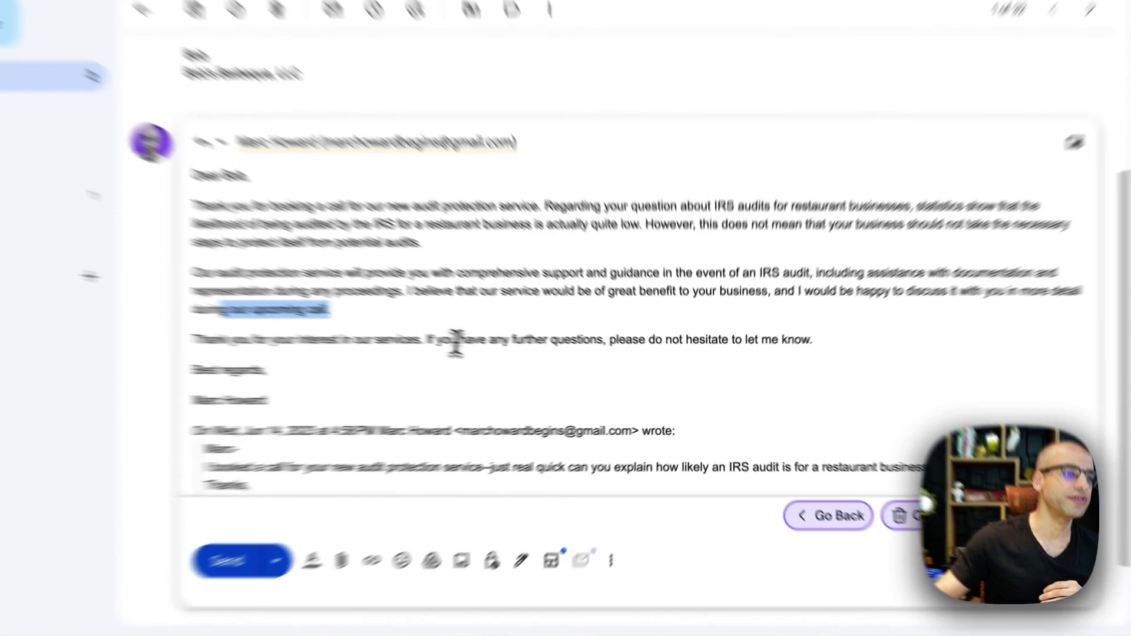
- Read the detailed reply's closing line inviting further questions and the sign-off
left_click_drag(530, 357, 698, 357)
left_click_drag(684, 313, 804, 317)
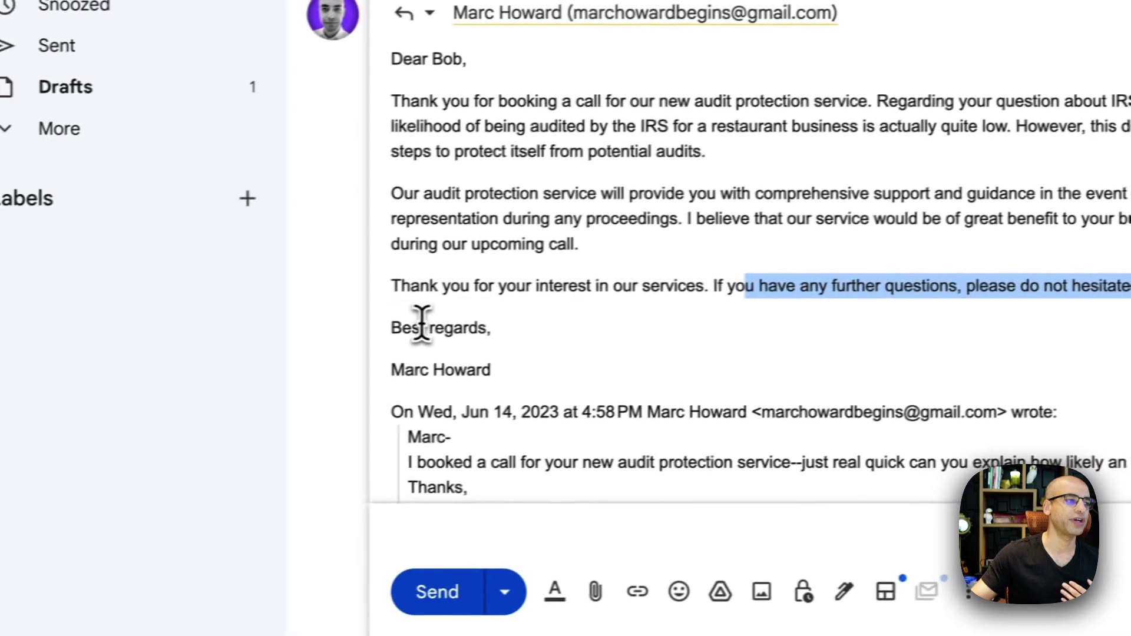
left_click_drag(421, 324, 505, 371)
left_click(505, 371)
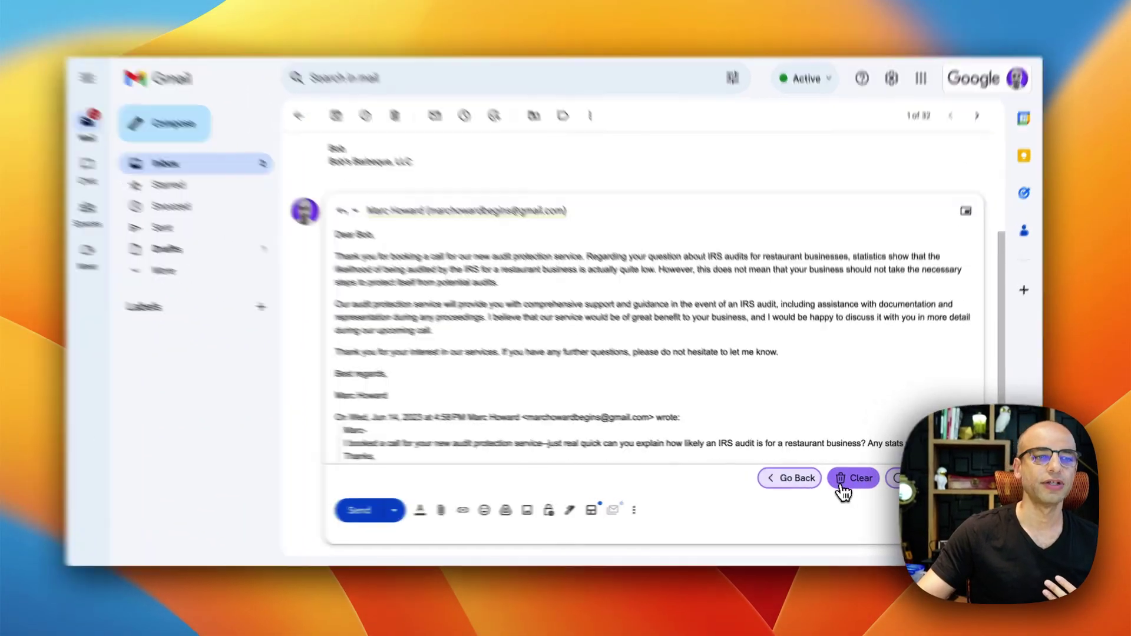
- Clear the detailed draft, generate a short AI reply in its place and skim it
left_click(853, 478)
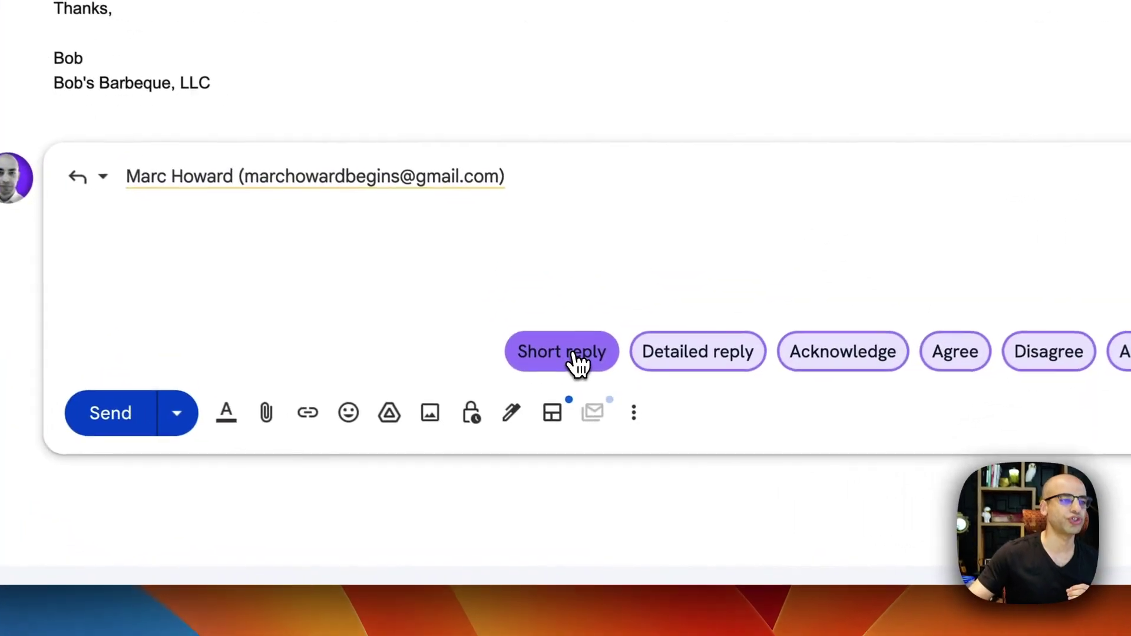
left_click(606, 447)
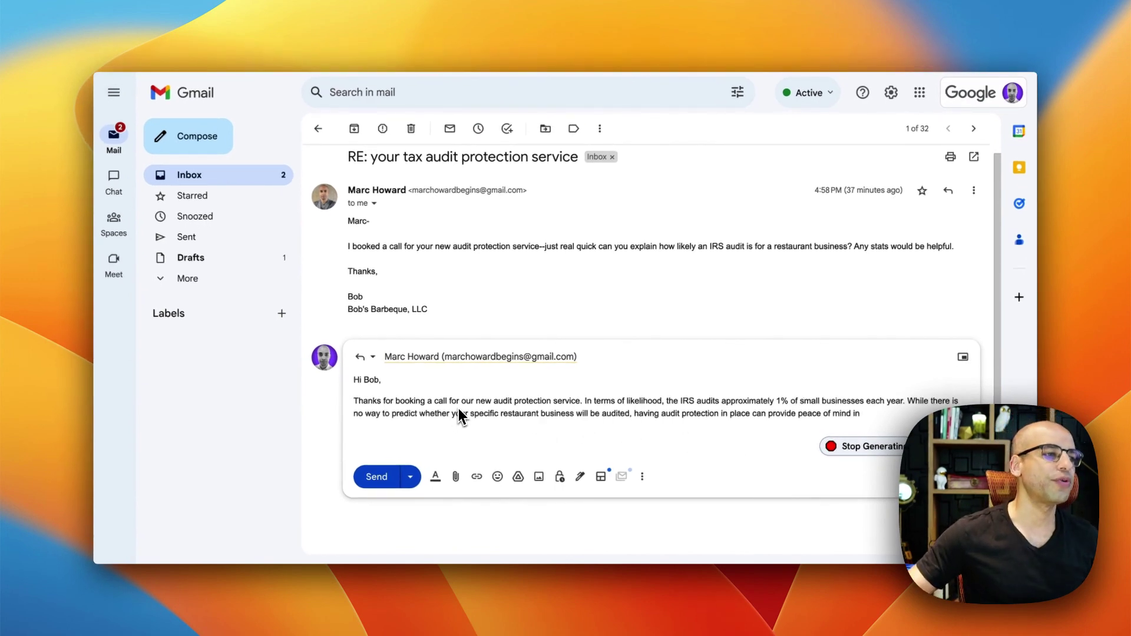
scroll(479, 409, "down", 3)
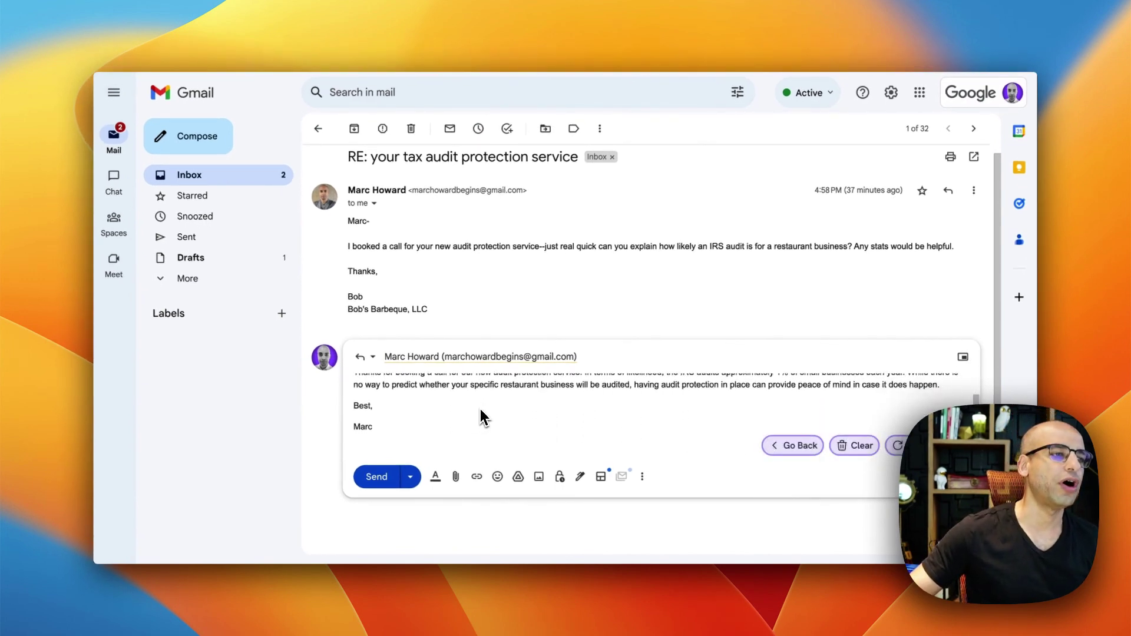
scroll(479, 409, "up", 3)
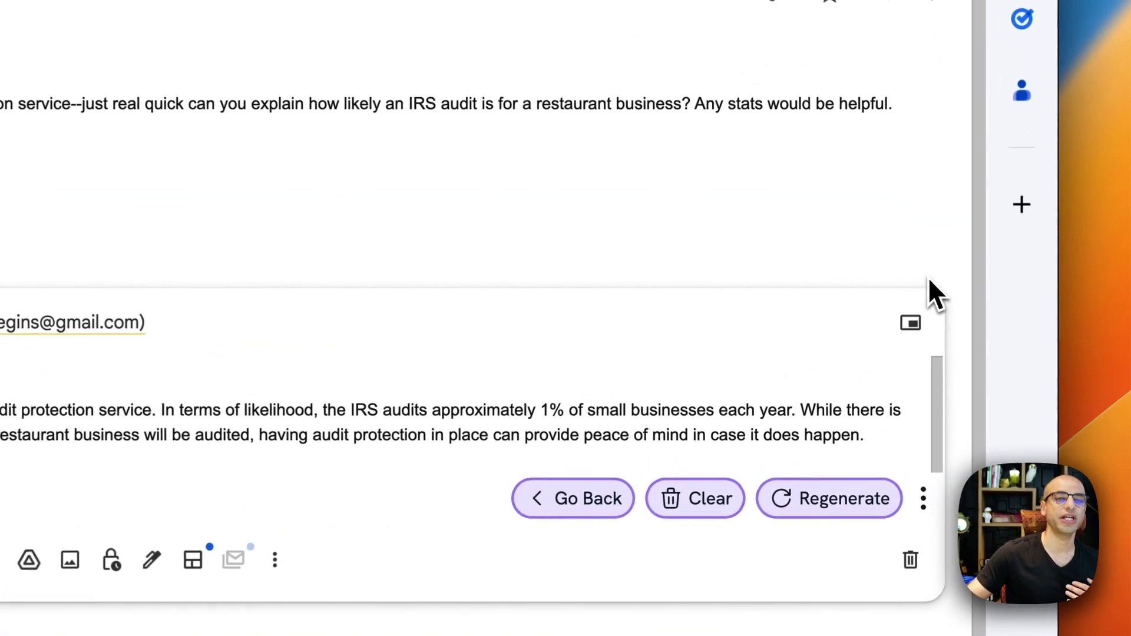
- Read through the short AI reply in the Gmail draft, from the greeting and audit likelihood sentence to the sign-off
scroll(342, 348, "down", 1)
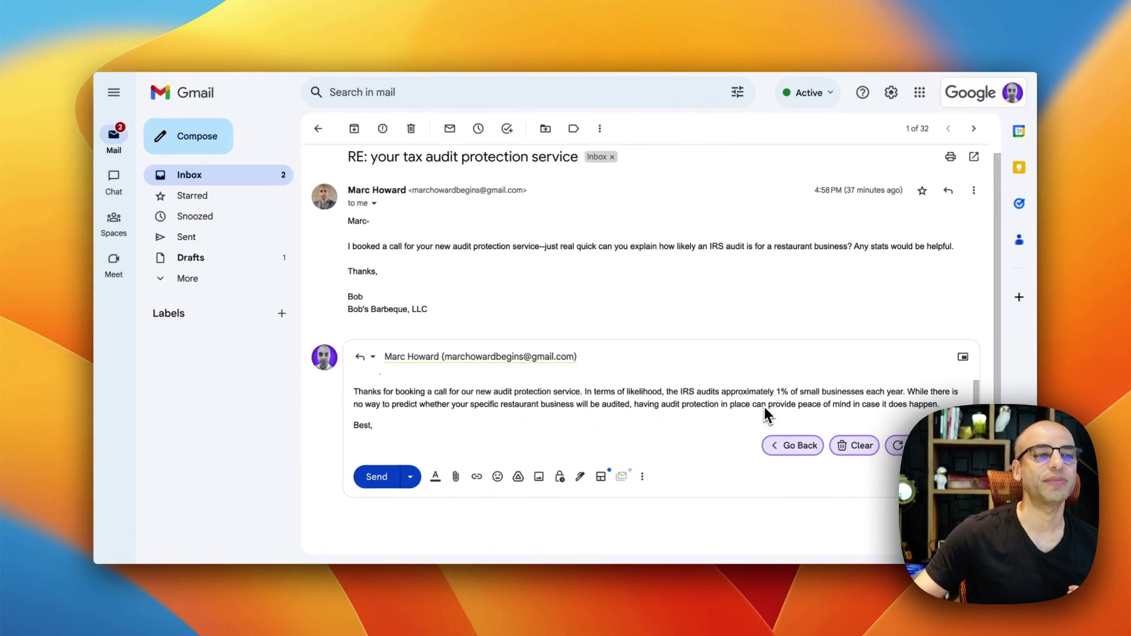
scroll(733, 406, "down", 2)
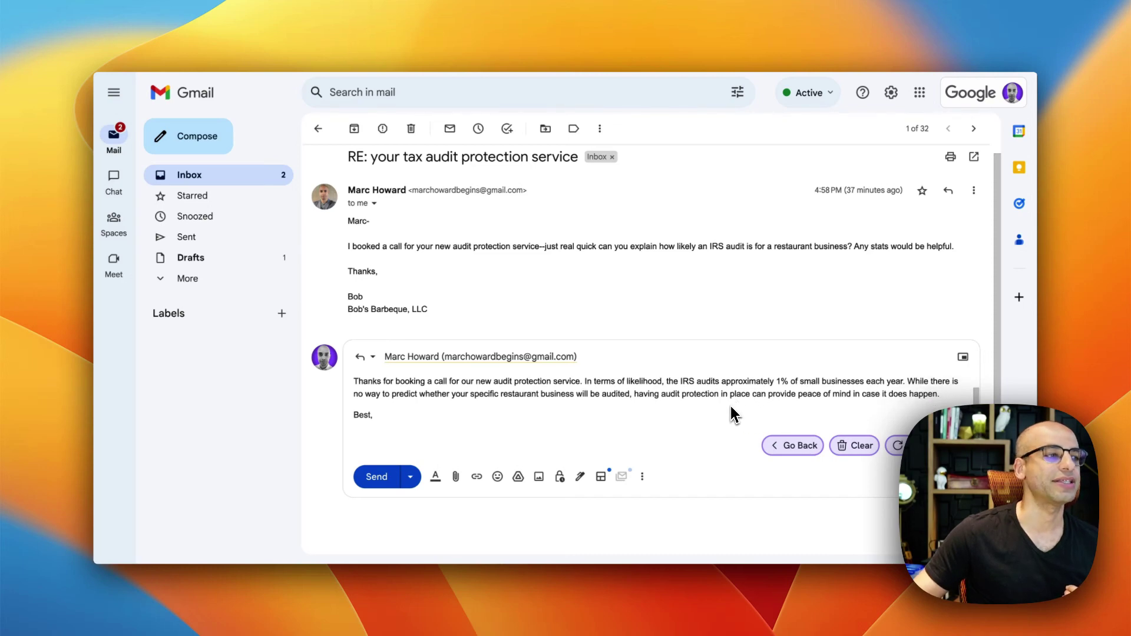
scroll(635, 401, "up", 3)
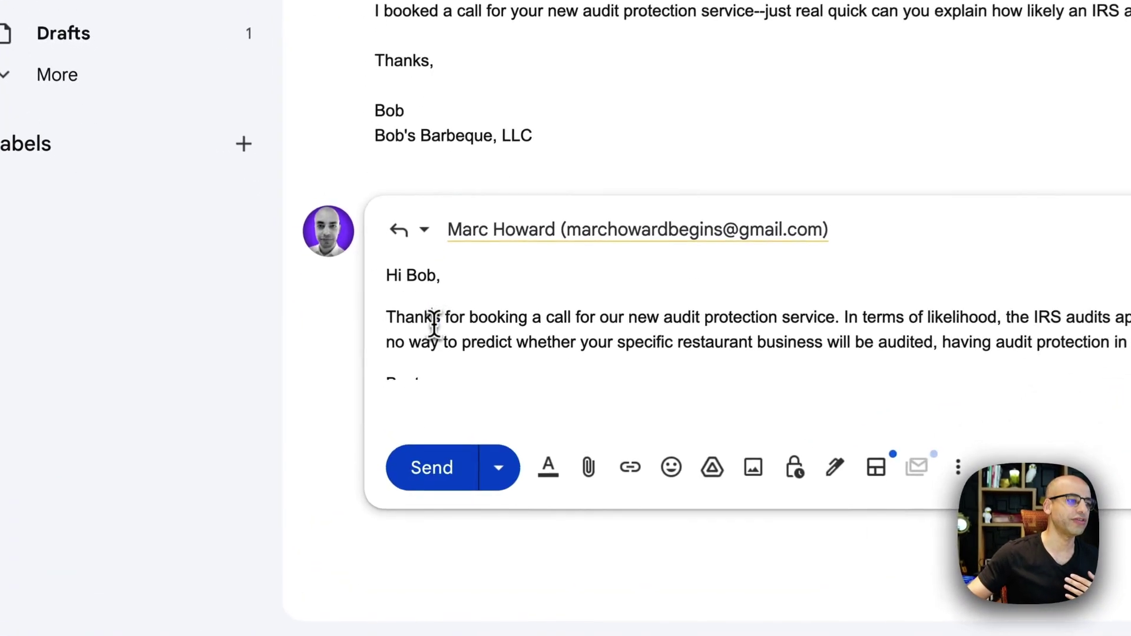
left_click_drag(434, 324, 611, 320)
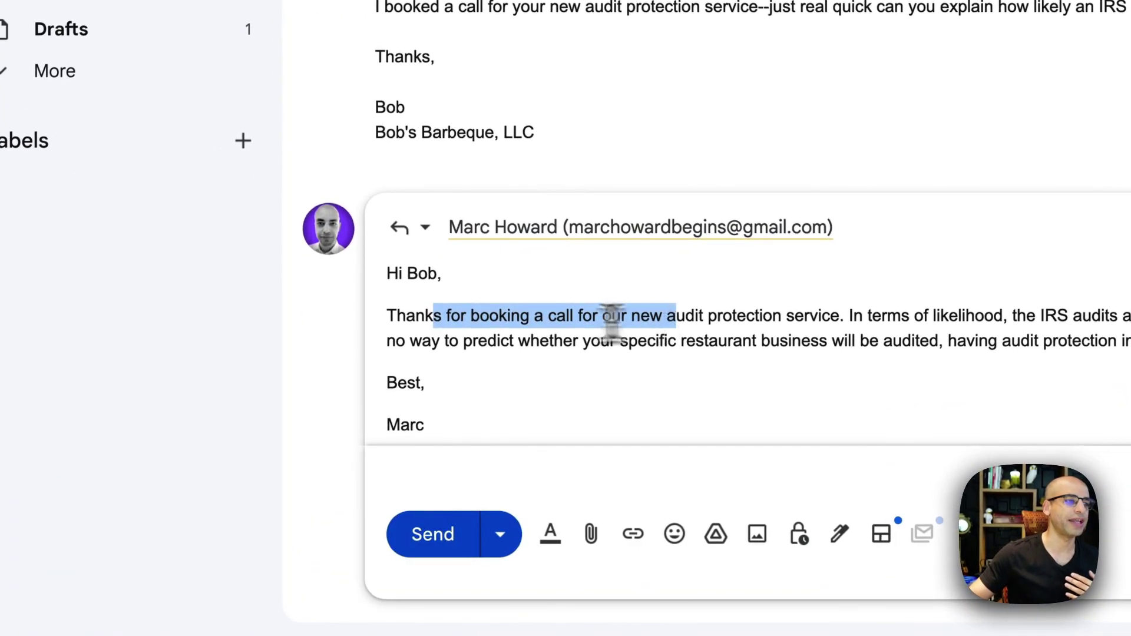
left_click(504, 319)
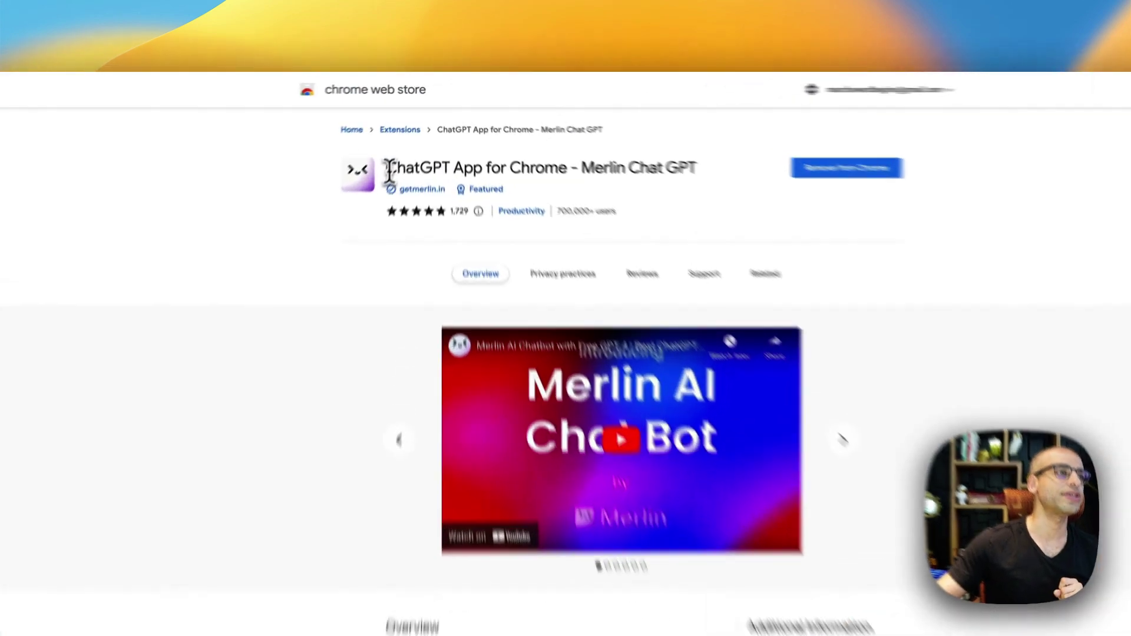
- Switch to the Chrome Web Store page of the Merlin extension and examine its full title
left_click_drag(409, 136, 541, 139)
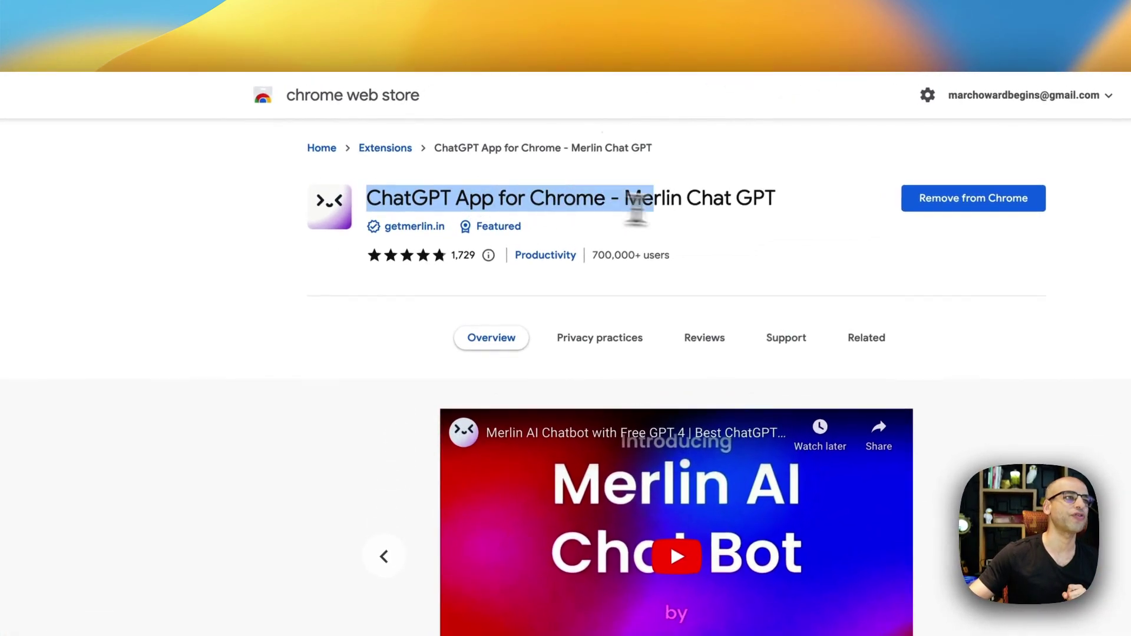
left_click_drag(636, 206, 748, 214)
left_click(748, 214)
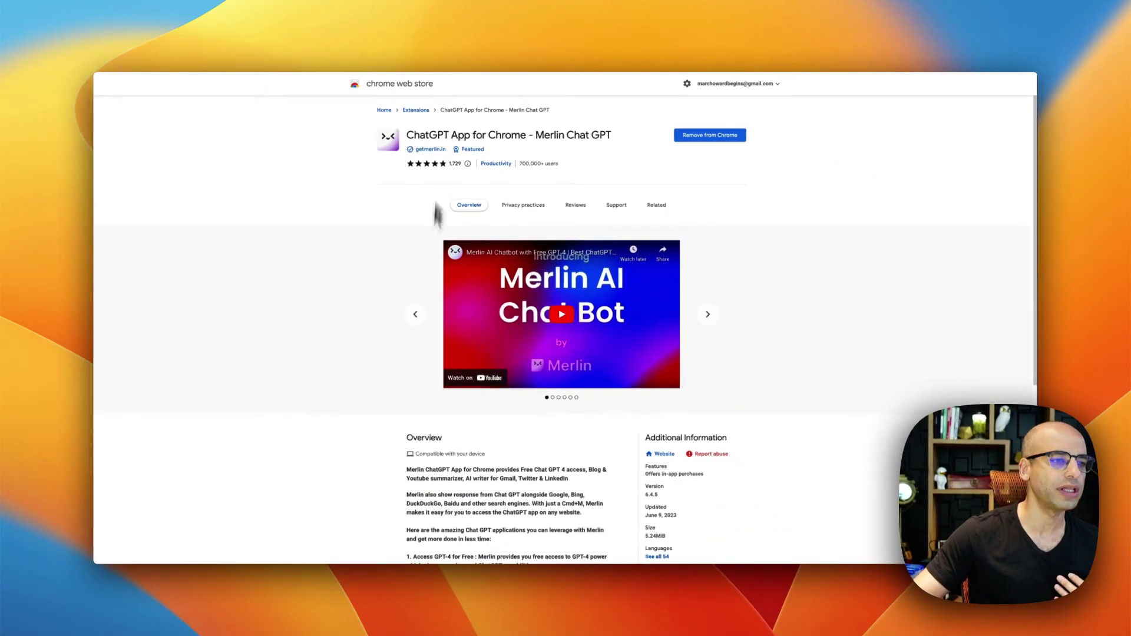
- Read the opening paragraph of the Merlin extension's overview, focusing on its GPT-4 access, summarizer and AI writer for Gmail
scroll(426, 384, "down", 2)
scroll(438, 392, "down", 1)
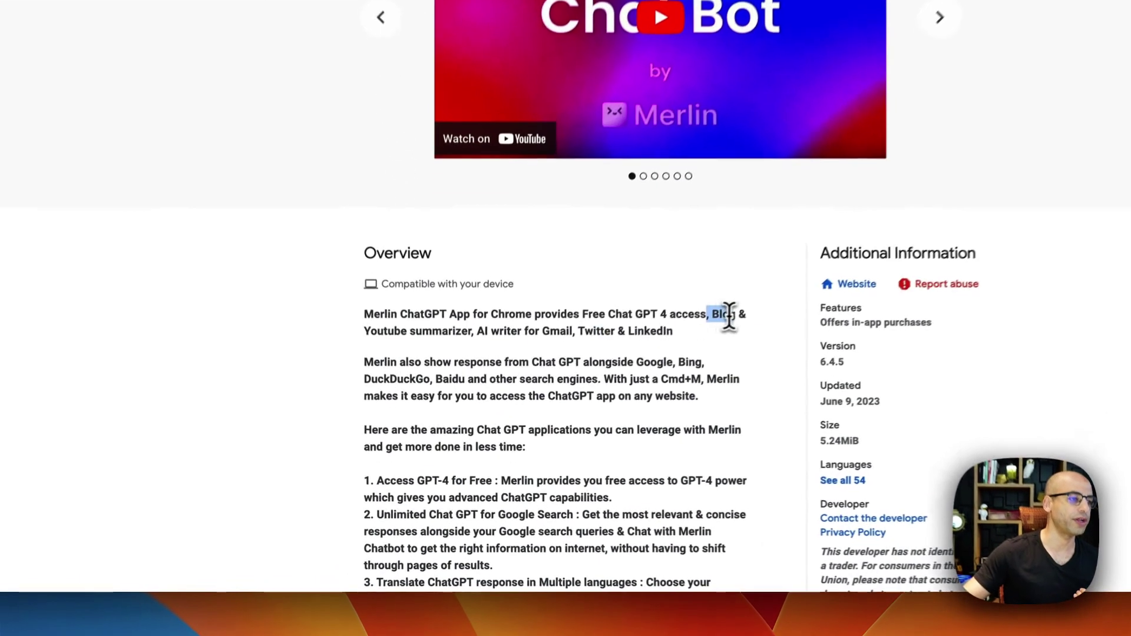
left_click_drag(585, 420, 447, 433)
left_click(443, 325)
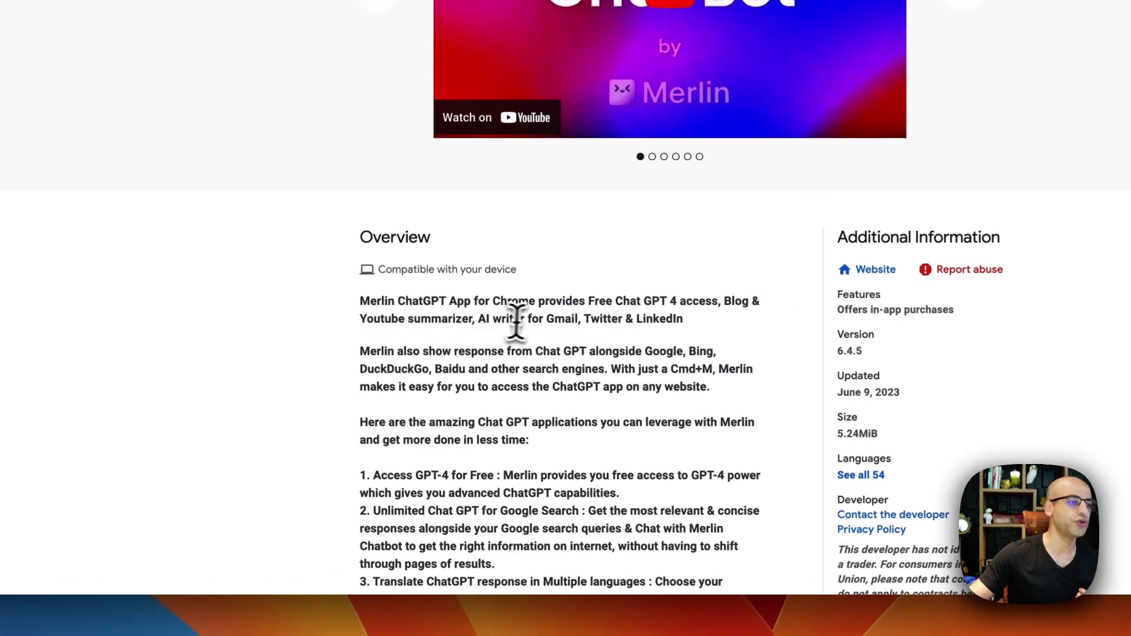
left_click_drag(488, 320, 589, 324)
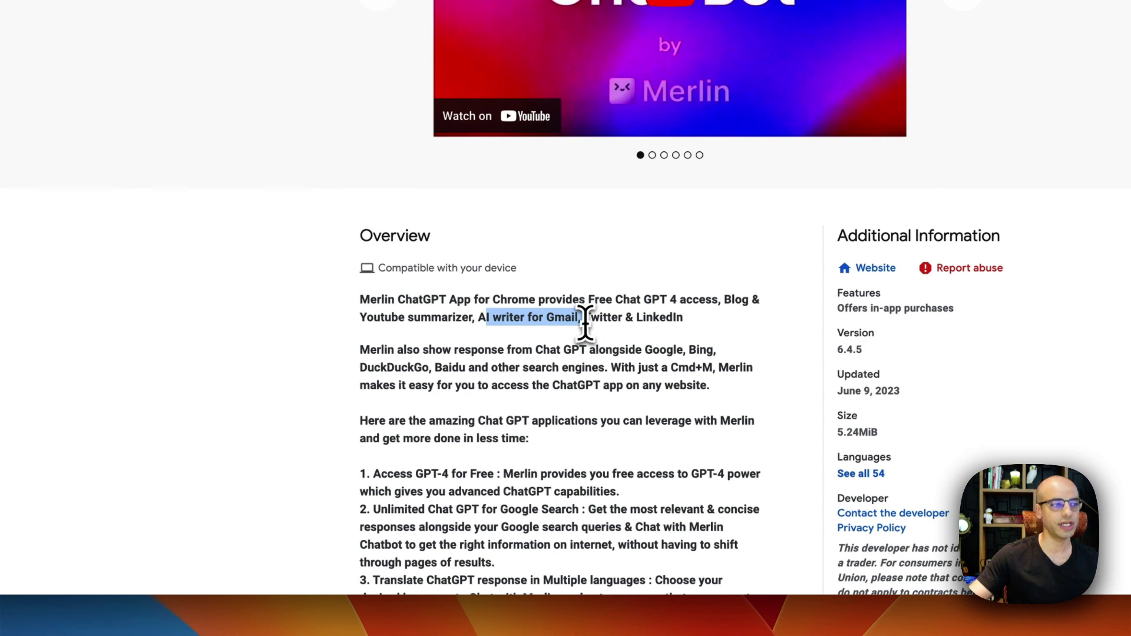
left_click(601, 323)
- Read the first numbered feature in the Merlin overview, about free access to GPT-4
scroll(600, 323, "down", 1)
scroll(648, 318, "up", 1)
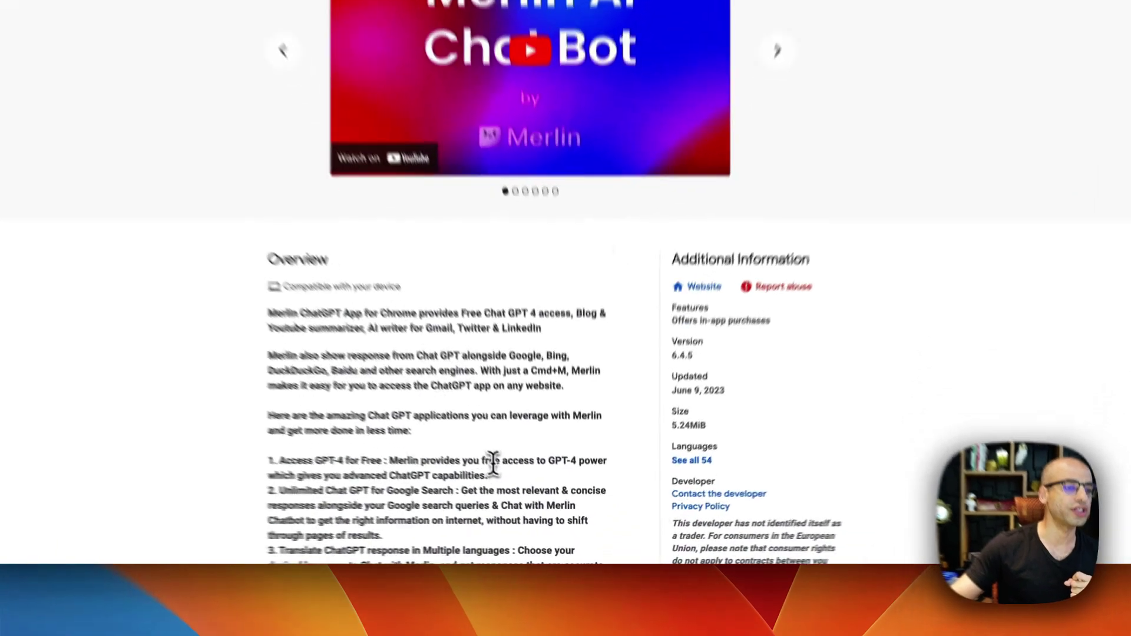
left_click_drag(540, 503, 606, 504)
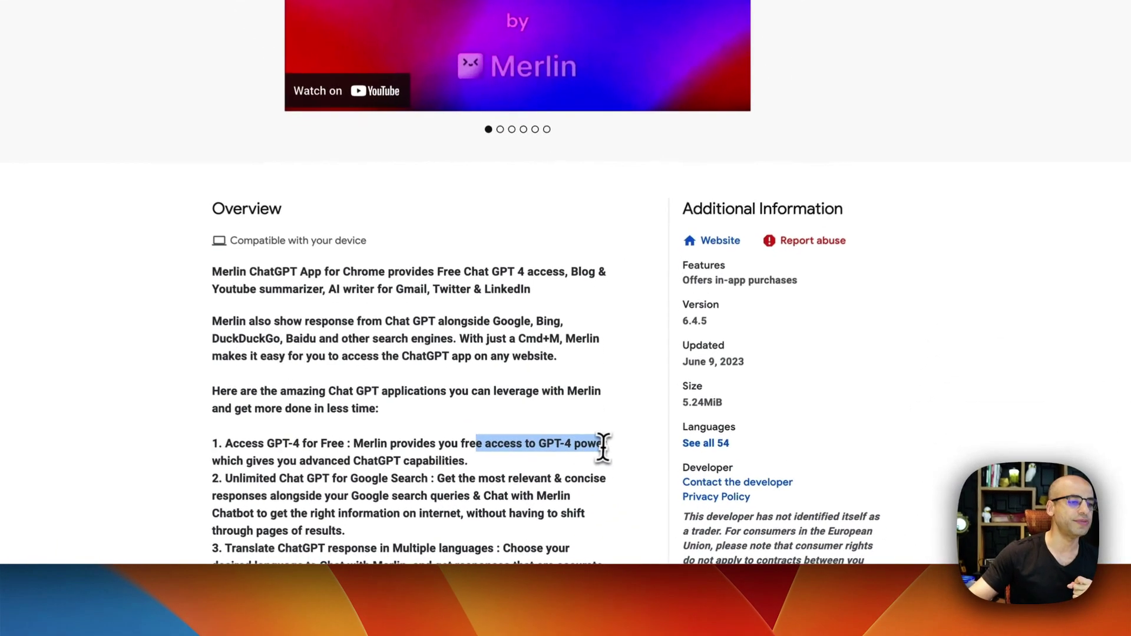
left_click_drag(603, 448, 564, 451)
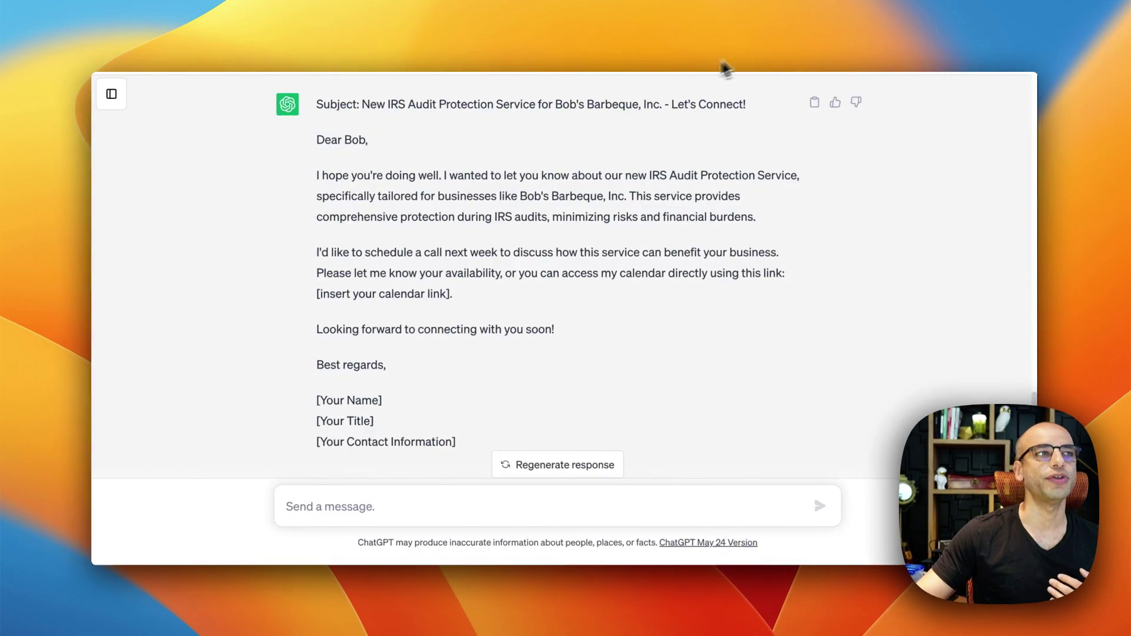
- Switch to the ChatGPT email conversation and check which model it uses
scroll(553, 127, "up", 15)
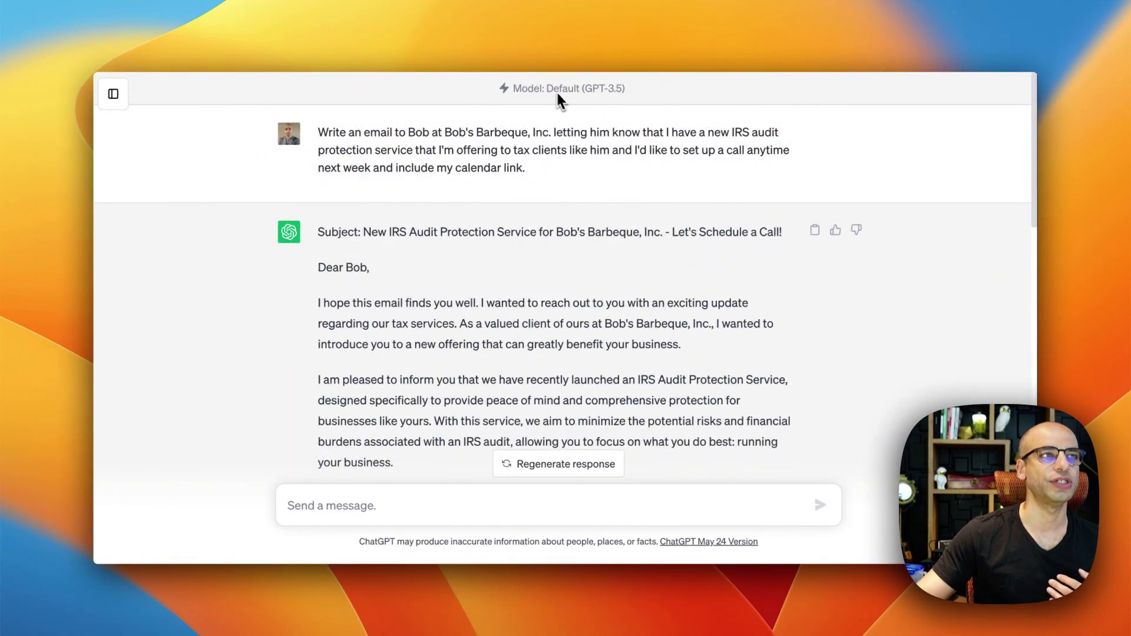